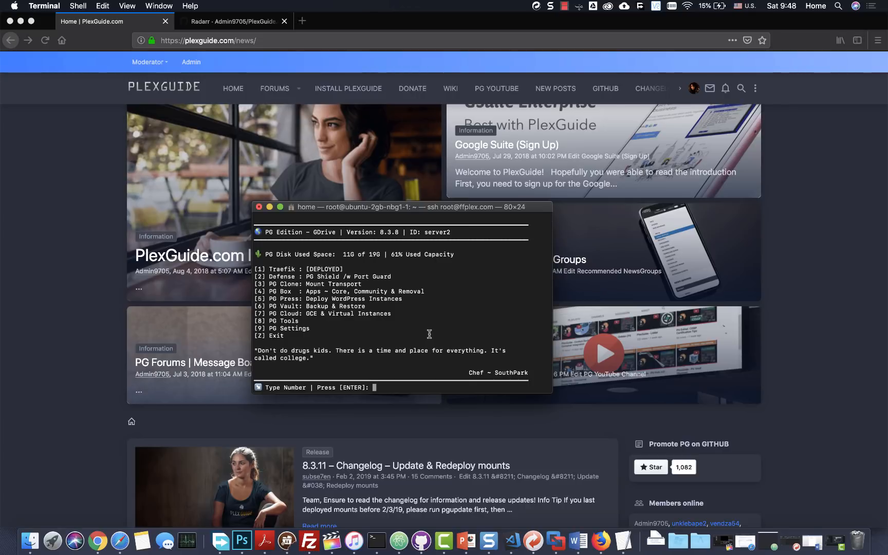
- Open PG Box and choose PlexGuide's own Core apps box (options 4, 1, 1)
{"action": "type", "text": "4"}
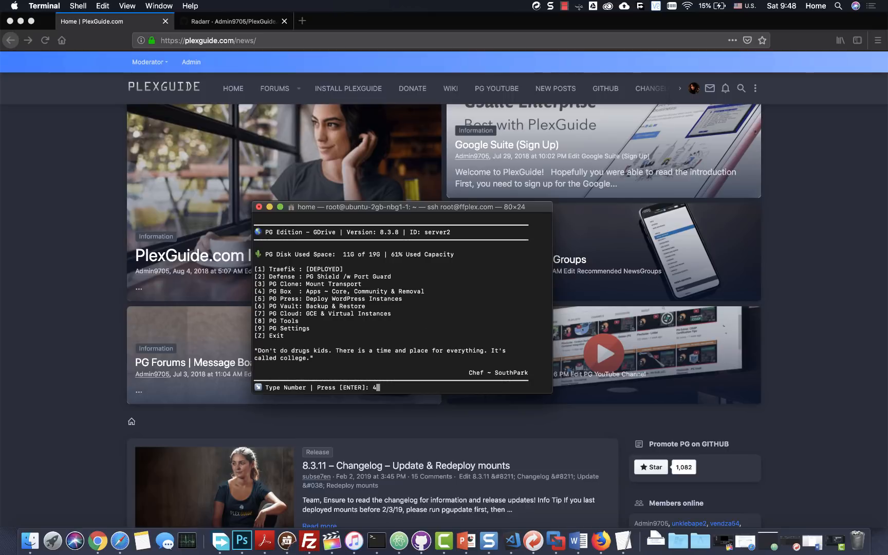
{"action": "key", "text": "Return"}
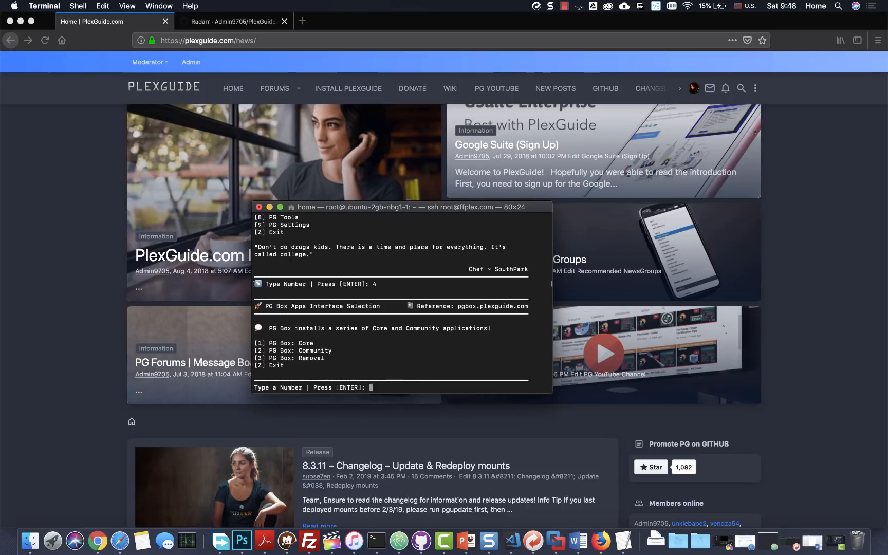
{"action": "type", "text": "1"}
{"action": "key", "text": "Return"}
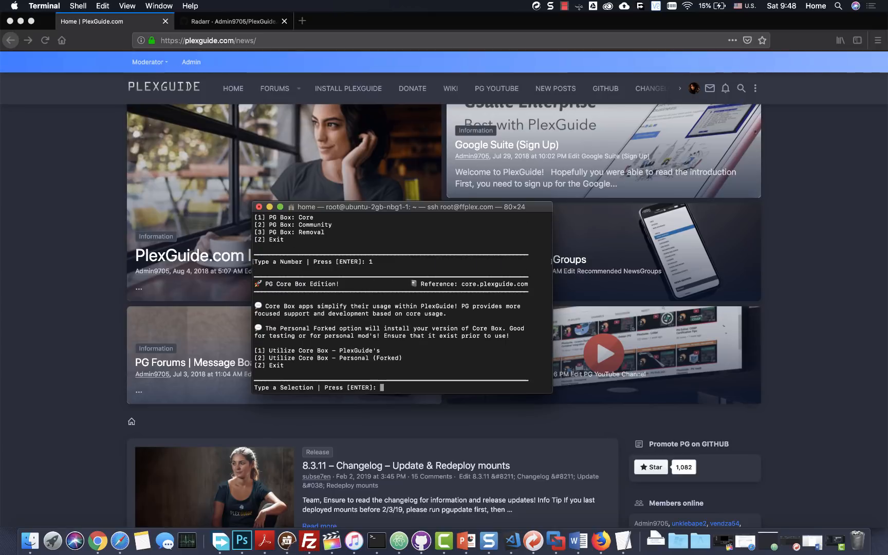
{"action": "type", "text": "1"}
{"action": "key", "text": "Return"}
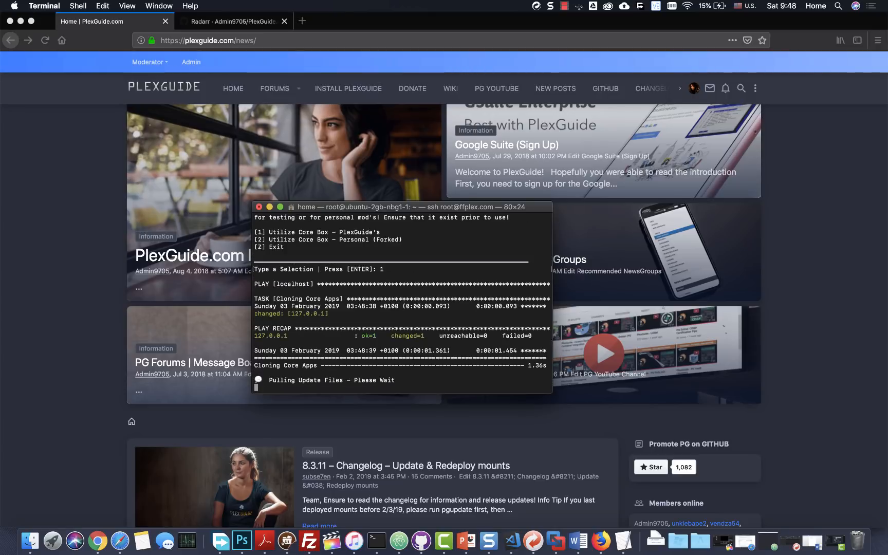
- Queue radarr, deploy it, and pick image 1, linuxserver/radarr
{"action": "type", "text": "radarr"}
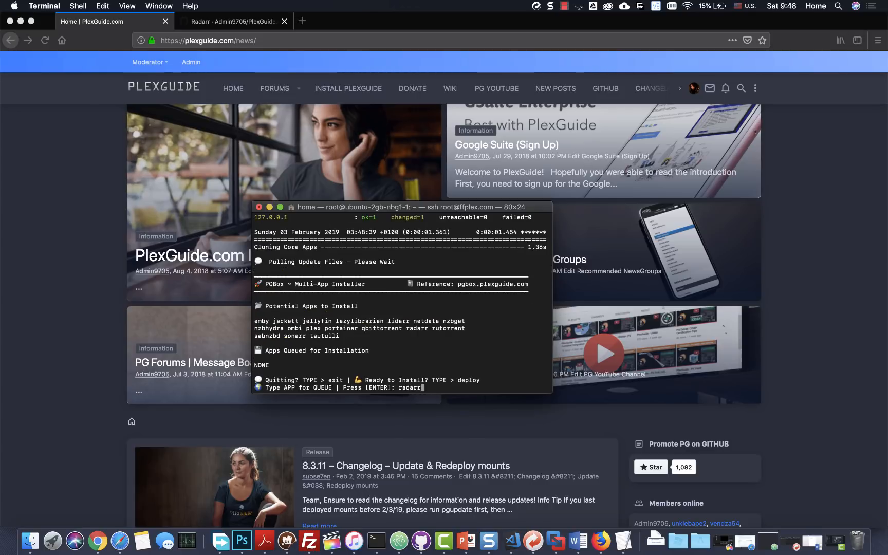
{"action": "key", "text": "Return"}
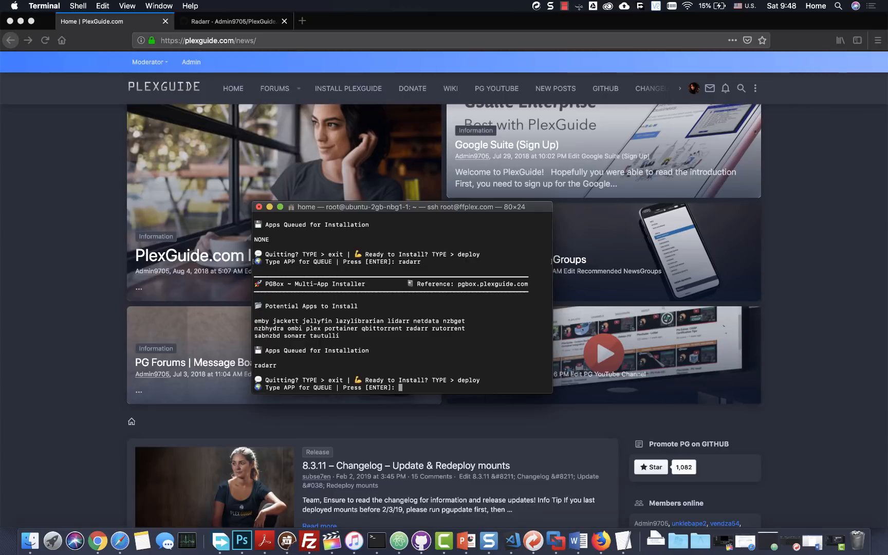
{"action": "type", "text": "deploy"}
{"action": "key", "text": "Return"}
{"action": "type", "text": "1"}
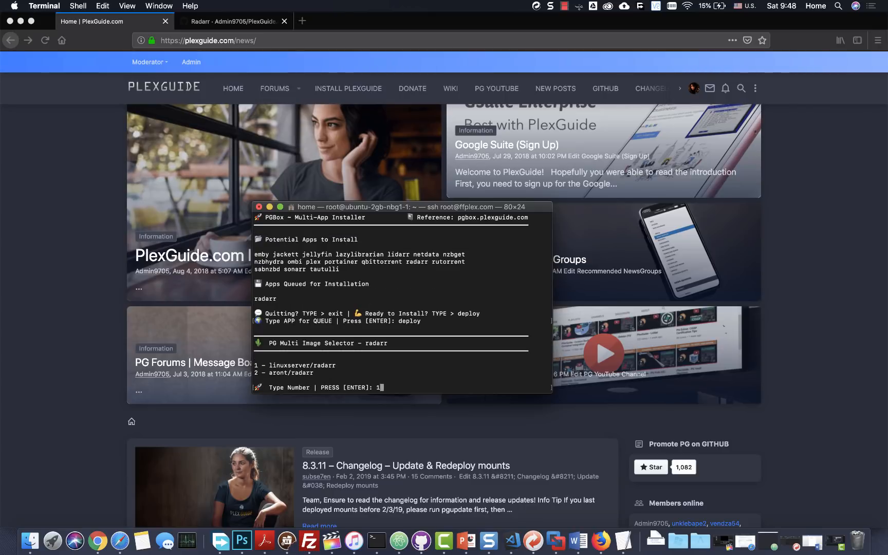
{"action": "key", "text": "Return"}
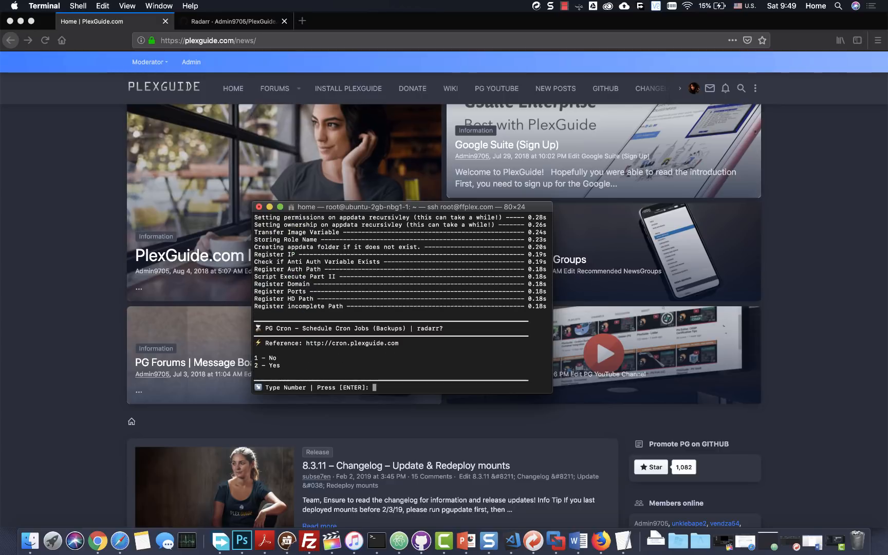
- Decline scheduled cron backups for radarr with option 1 (No), then bring Chrome forward
{"action": "type", "text": "1"}
{"action": "key", "text": "Return"}
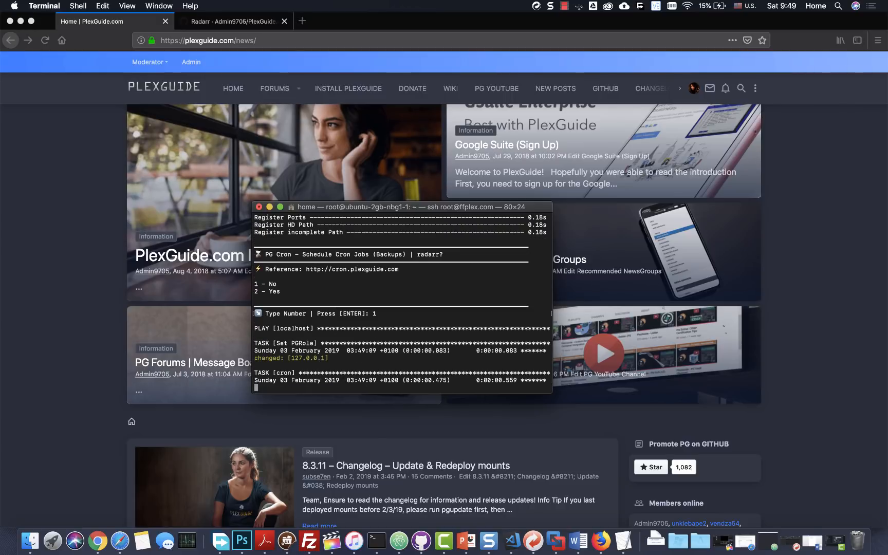
{"action": "left_click", "coordinate": [98, 541]}
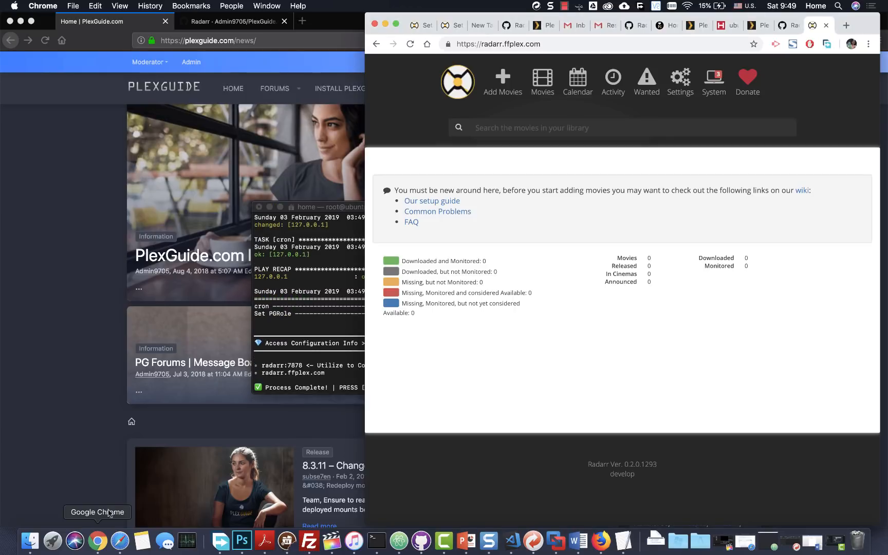
- Reload the Radarr dashboard and set it beside the PlexGuide window showing the Radarr wiki guide
{"action": "left_click", "coordinate": [551, 46]}
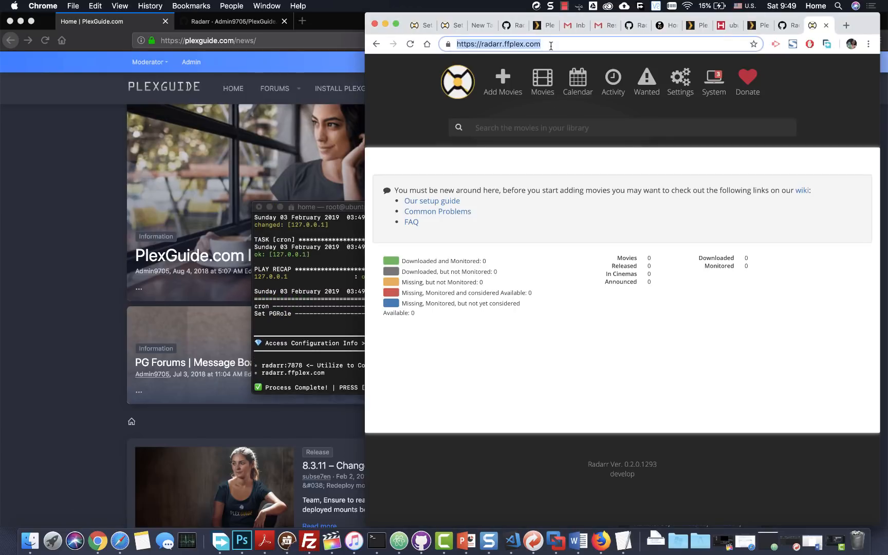
{"action": "key", "text": "Return"}
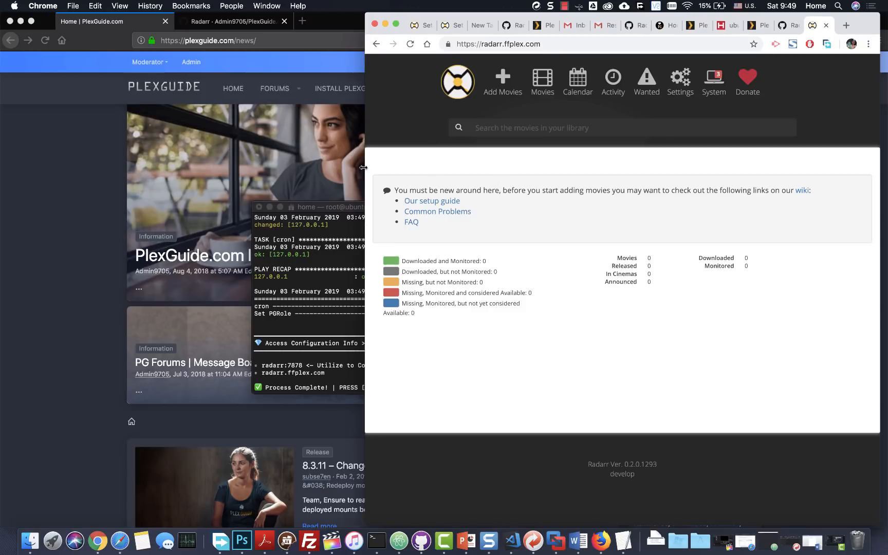
{"action": "left_click_drag", "start_coordinate": [363, 167], "coordinate": [352, 167]}
{"action": "left_click", "coordinate": [80, 209]}
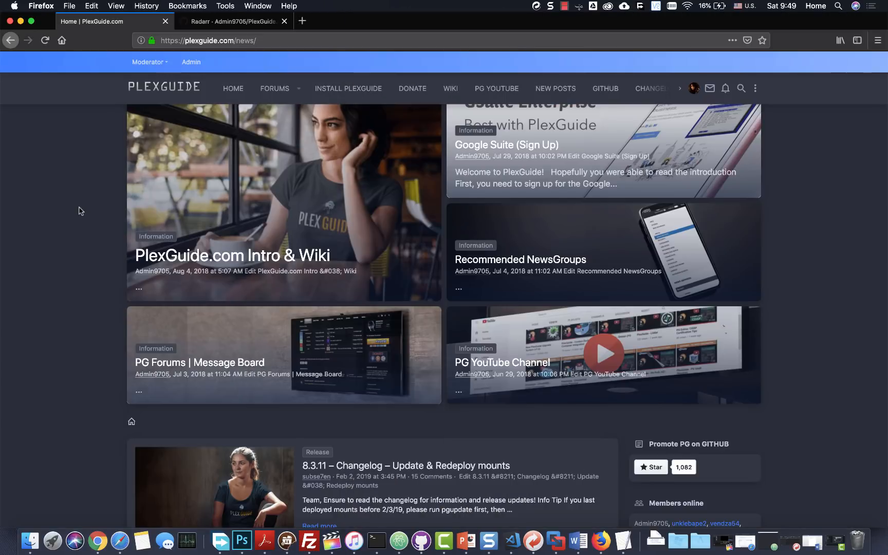
{"action": "left_click_drag", "start_coordinate": [887, 234], "coordinate": [357, 255]}
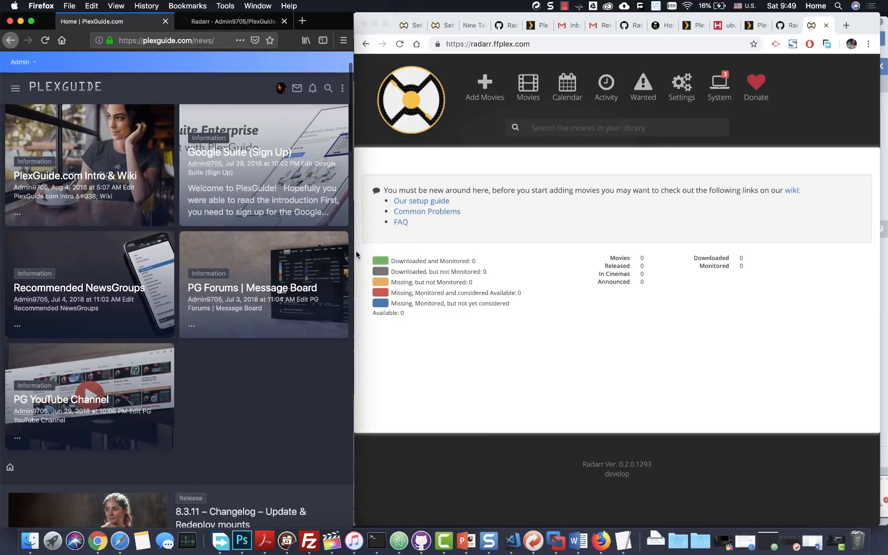
{"action": "left_click", "coordinate": [264, 24]}
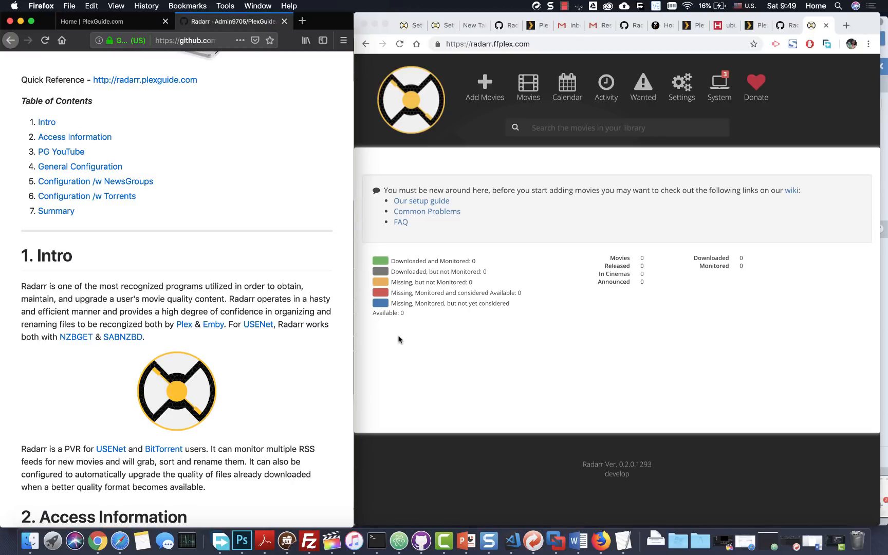
- Scroll the Radarr wiki guide down to section 4, General Configuration
{"action": "scroll", "coordinate": [245, 288], "scroll_direction": "down", "scroll_amount": 10}
{"action": "scroll", "coordinate": [216, 272], "scroll_direction": "down", "scroll_amount": 8}
{"action": "scroll", "coordinate": [203, 230], "scroll_direction": "up", "scroll_amount": 7}
{"action": "scroll", "coordinate": [203, 229], "scroll_direction": "up", "scroll_amount": 7}
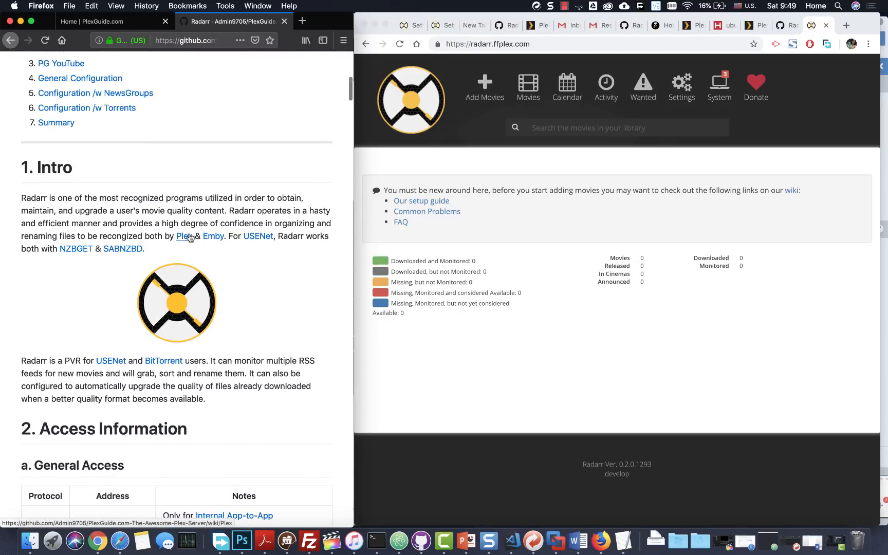
{"action": "scroll", "coordinate": [189, 238], "scroll_direction": "down", "scroll_amount": 8}
{"action": "scroll", "coordinate": [190, 238], "scroll_direction": "down", "scroll_amount": 3}
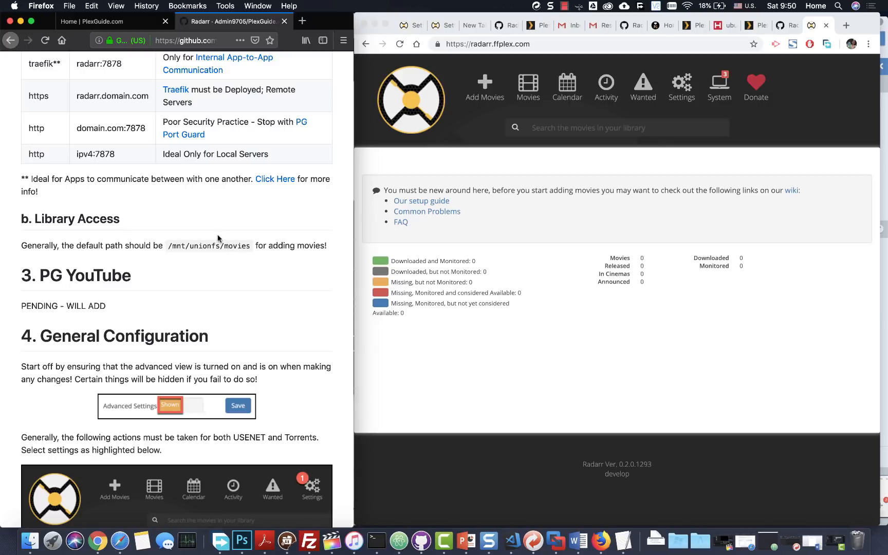
{"action": "scroll", "coordinate": [217, 238], "scroll_direction": "down", "scroll_amount": 5}
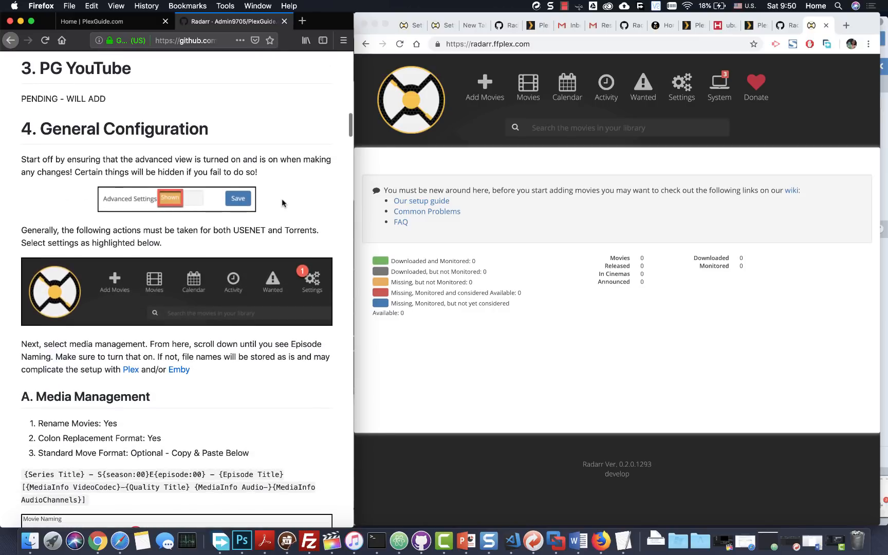
- Open Radarr's Media Management settings and set Rename Movies to Yes
{"action": "left_click", "coordinate": [684, 92]}
{"action": "left_click", "coordinate": [684, 91]}
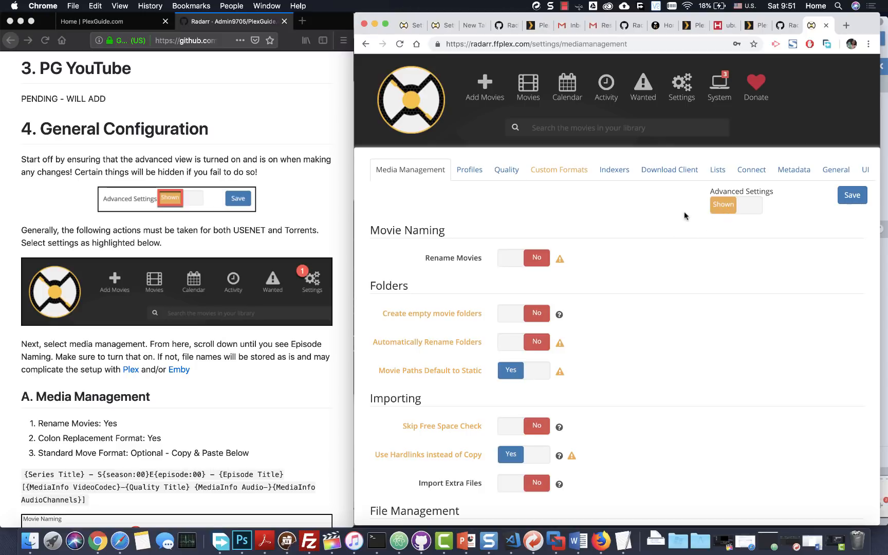
{"action": "scroll", "coordinate": [227, 261], "scroll_direction": "down", "scroll_amount": 3}
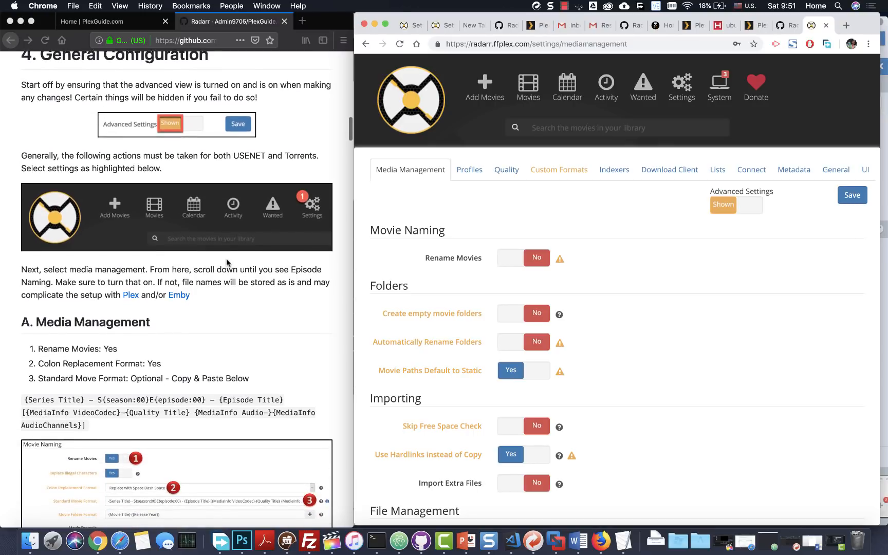
{"action": "scroll", "coordinate": [226, 263], "scroll_direction": "up", "scroll_amount": 1}
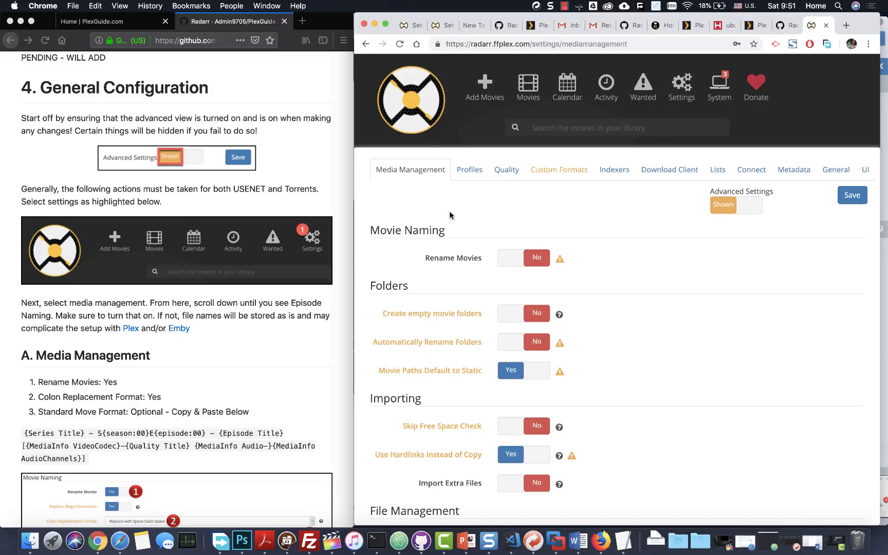
{"action": "left_click", "coordinate": [536, 259]}
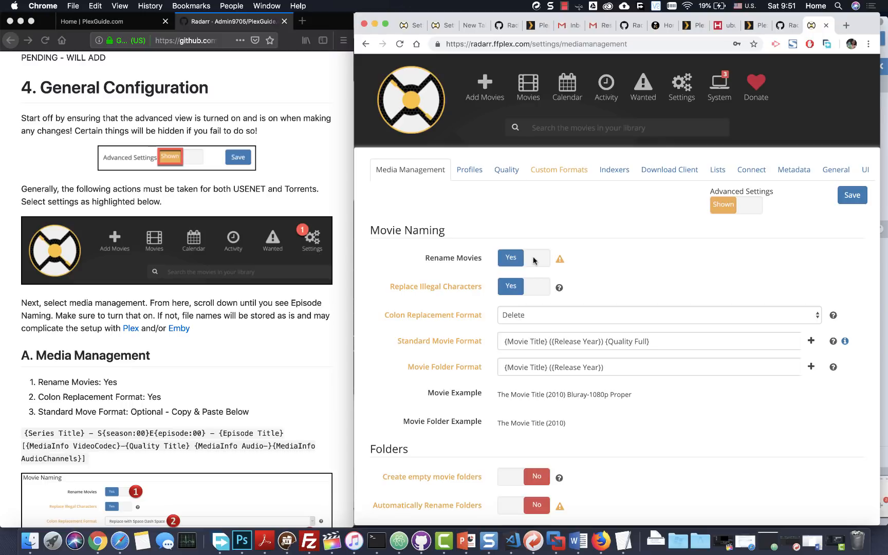
- Copy the movie naming format string from the wiki guide
{"action": "scroll", "coordinate": [534, 257], "scroll_direction": "down", "scroll_amount": 3}
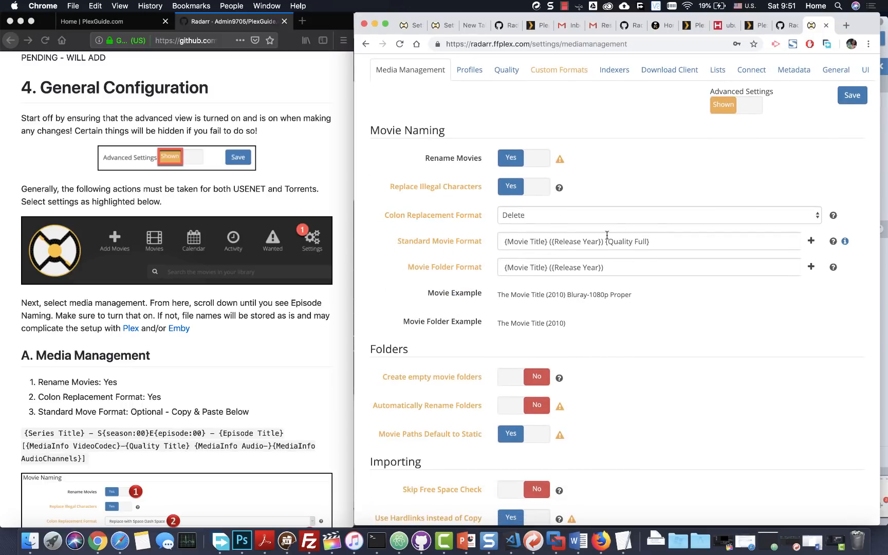
{"action": "scroll", "coordinate": [208, 311], "scroll_direction": "down", "scroll_amount": 2}
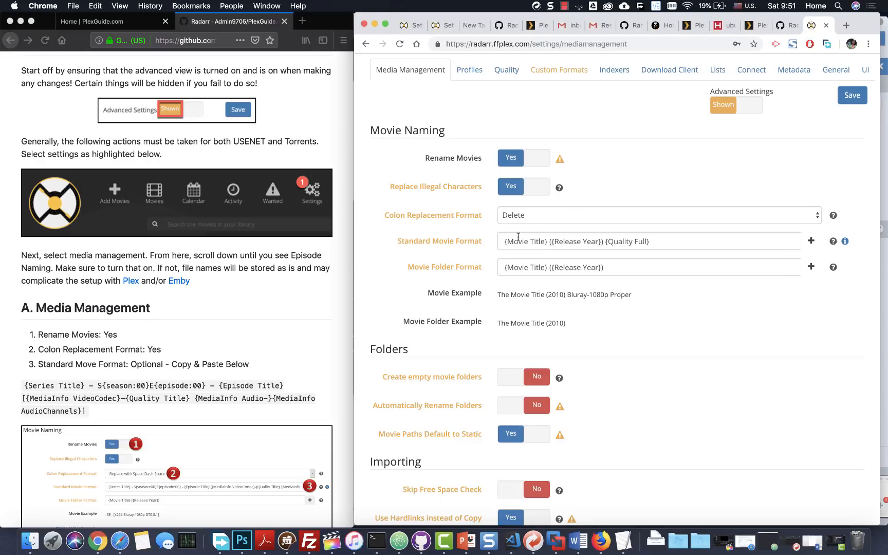
{"action": "left_click", "coordinate": [82, 411]}
{"action": "left_click_drag", "start_coordinate": [25, 383], "coordinate": [88, 411]}
{"action": "scroll", "coordinate": [97, 389], "scroll_direction": "down", "scroll_amount": 2}
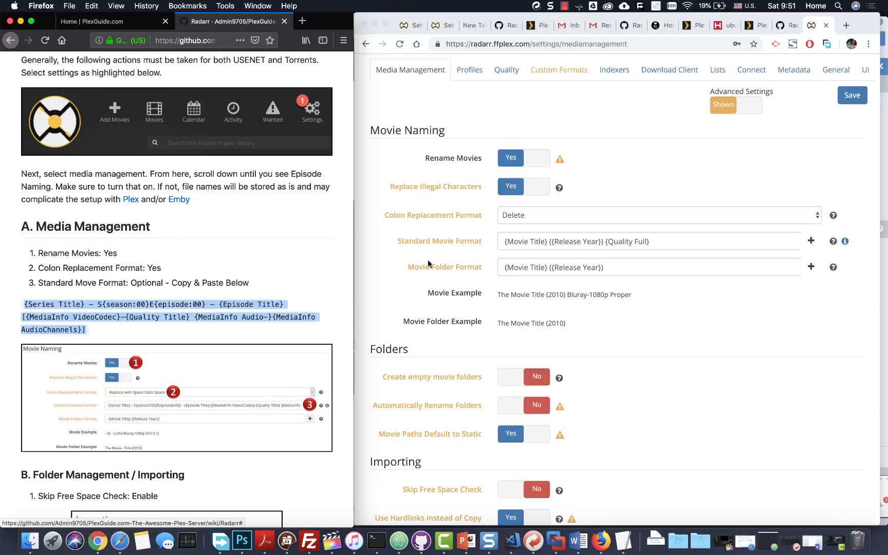
- Set Colon Replacement to Replace with Space Dash and paste the copied Standard Movie Format
{"action": "left_click", "coordinate": [468, 238]}
{"action": "scroll", "coordinate": [467, 237], "scroll_direction": "up", "scroll_amount": 1}
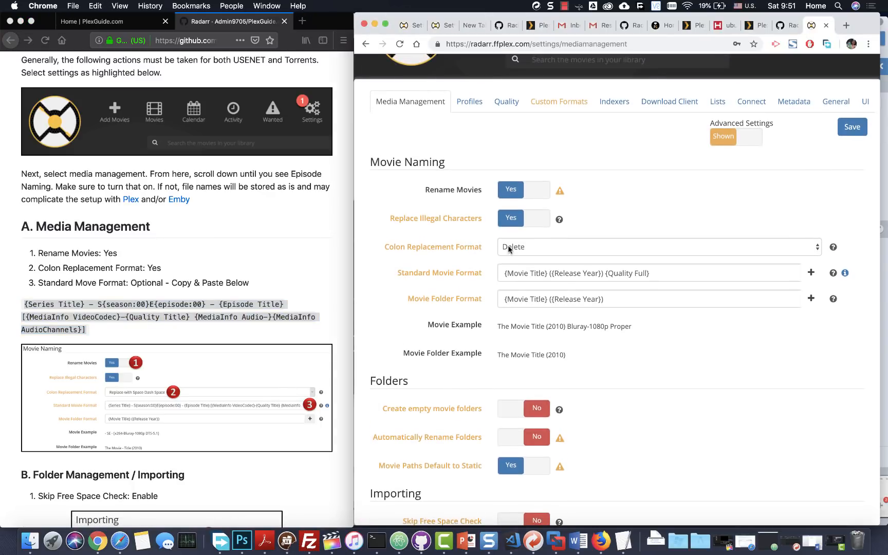
{"action": "left_click", "coordinate": [510, 250]}
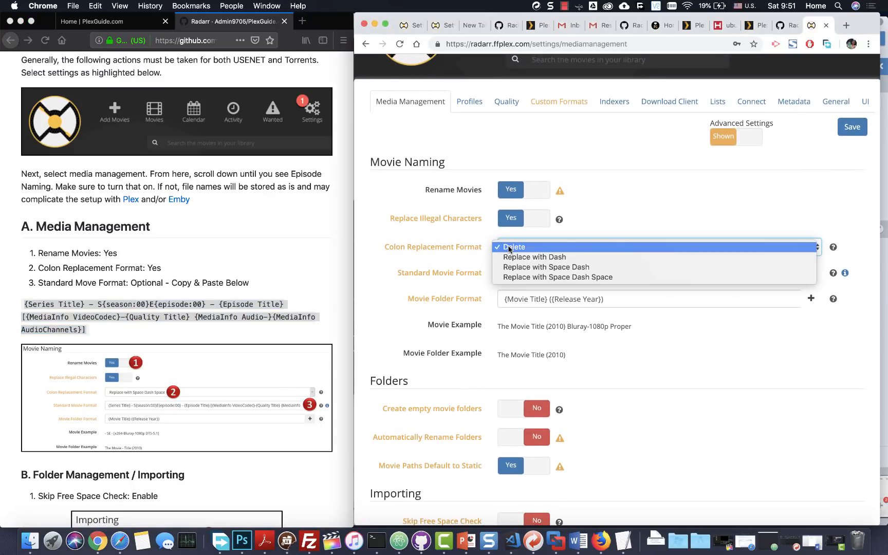
{"action": "left_click", "coordinate": [518, 274]}
{"action": "left_click_drag", "start_coordinate": [670, 267], "coordinate": [439, 268]}
{"action": "type", "text": "NOTE: Ensure that you followed the steps in [Step 4 - General Configuration First](https://github.com/Admin9705/PlexGuide.com-The-Awesome-Plex-Server/wiki/Radarr#4-general-configuration)"}
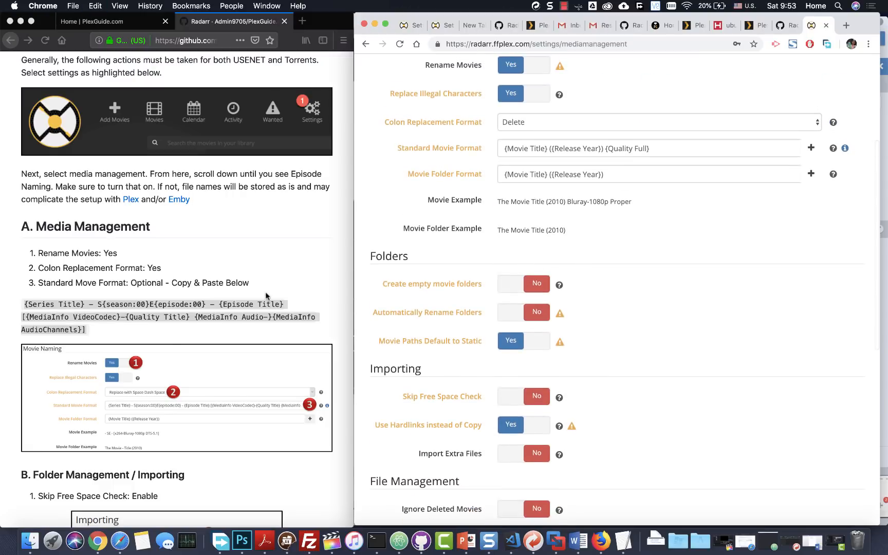
{"action": "scroll", "coordinate": [154, 355], "scroll_direction": "down", "scroll_amount": 8}
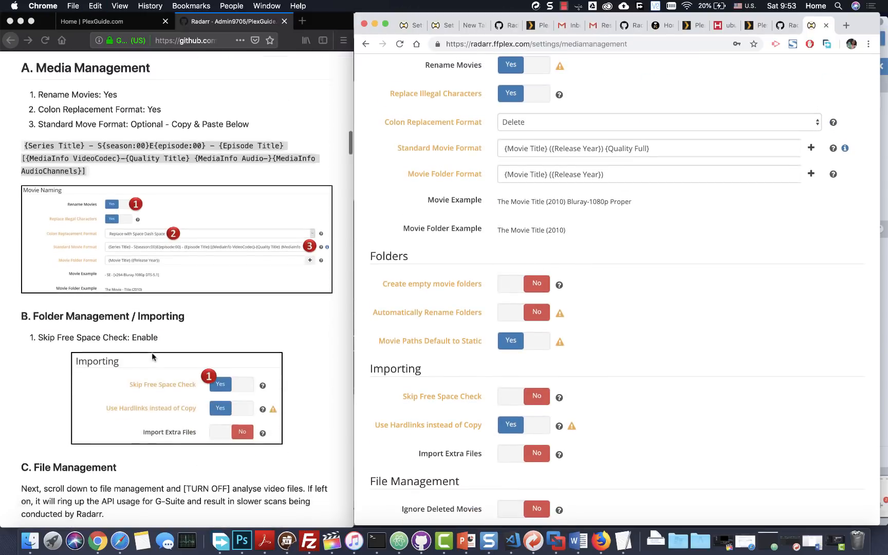
- Set Skip Free Space Check to Yes and Analyse video files to No
{"action": "scroll", "coordinate": [444, 314], "scroll_direction": "down", "scroll_amount": 2}
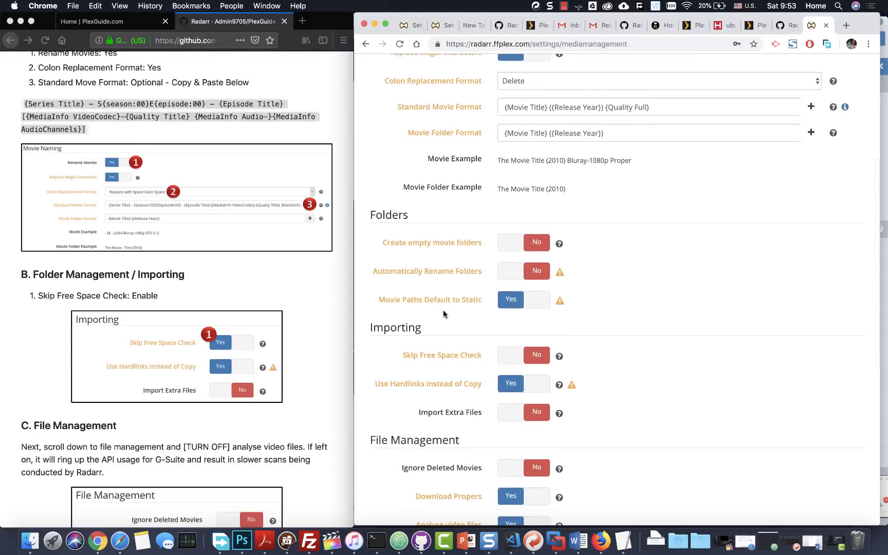
{"action": "scroll", "coordinate": [444, 314], "scroll_direction": "down", "scroll_amount": 5}
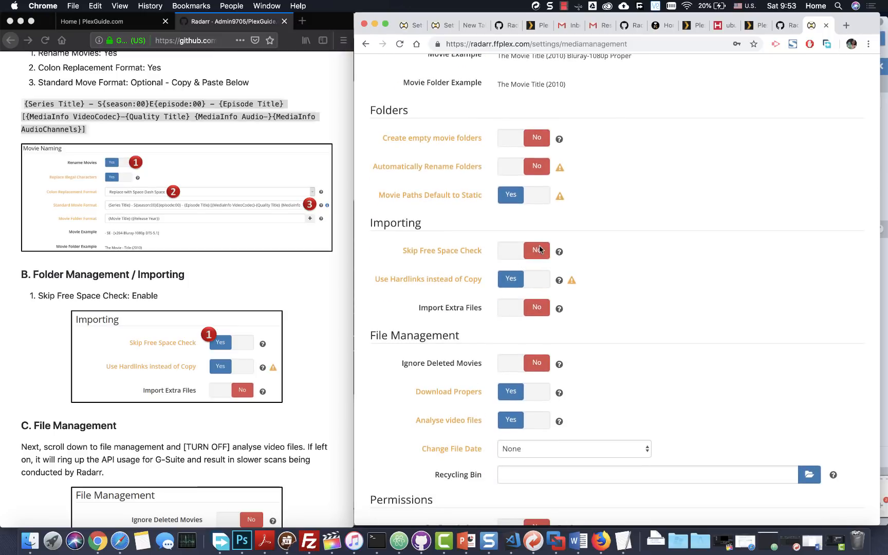
{"action": "left_click", "coordinate": [540, 247]}
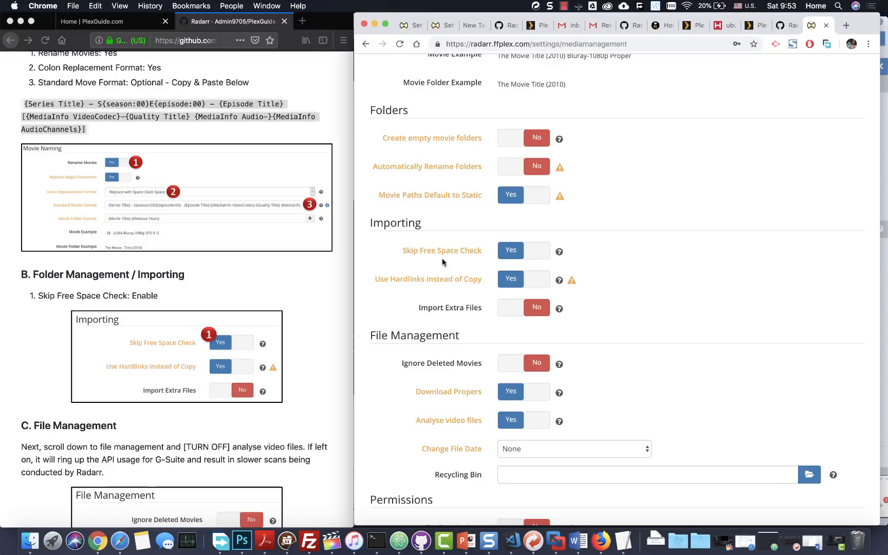
{"action": "scroll", "coordinate": [443, 262], "scroll_direction": "down", "scroll_amount": 4}
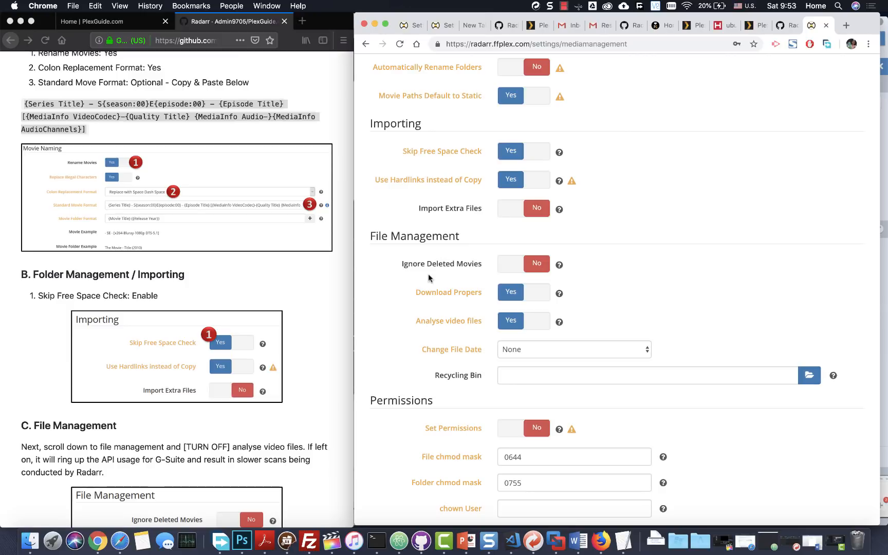
{"action": "scroll", "coordinate": [345, 380], "scroll_direction": "down", "scroll_amount": 8}
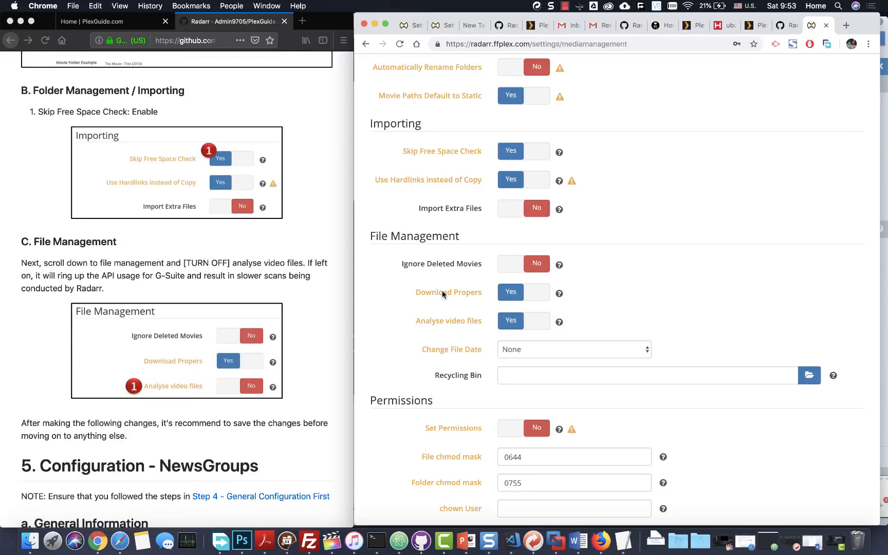
{"action": "scroll", "coordinate": [491, 258], "scroll_direction": "down", "scroll_amount": 2}
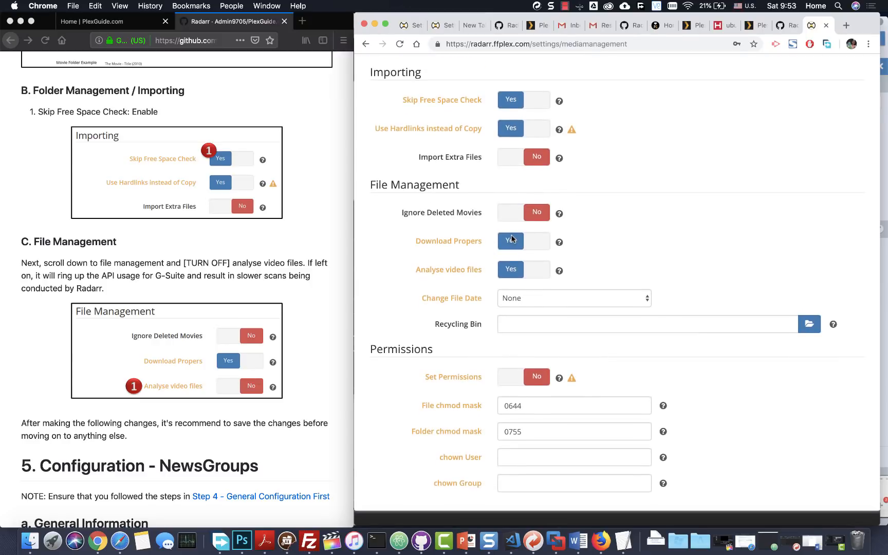
{"action": "left_click", "coordinate": [507, 270]}
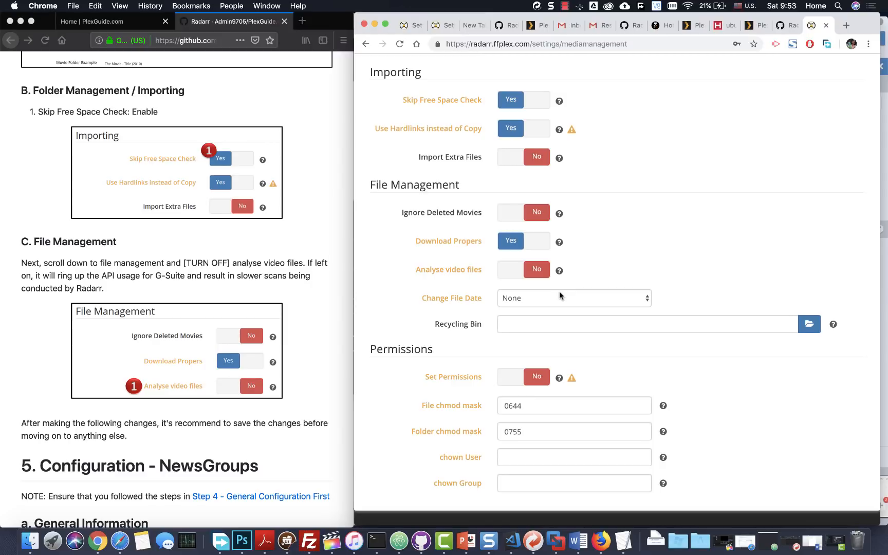
- Review the File Management values against the guide and save Media Management
{"action": "scroll", "coordinate": [234, 331], "scroll_direction": "down", "scroll_amount": 4}
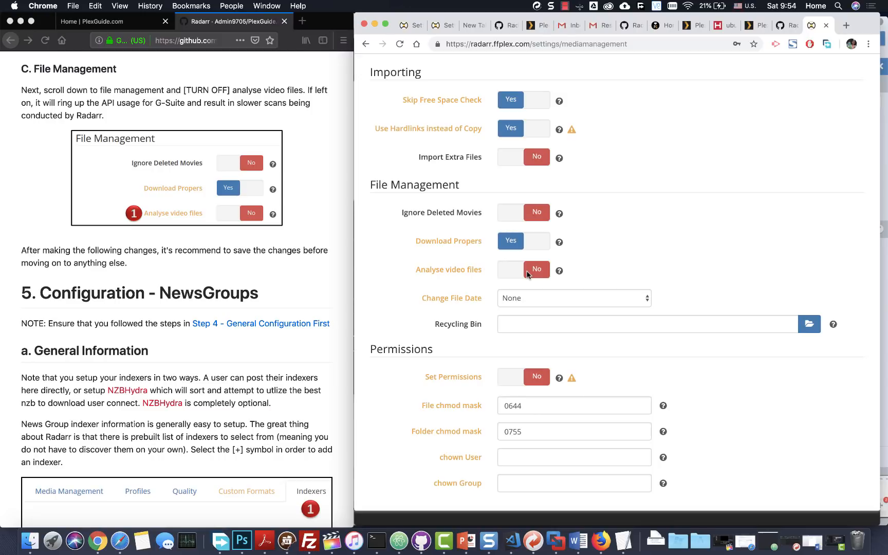
{"action": "scroll", "coordinate": [528, 273], "scroll_direction": "down", "scroll_amount": 3}
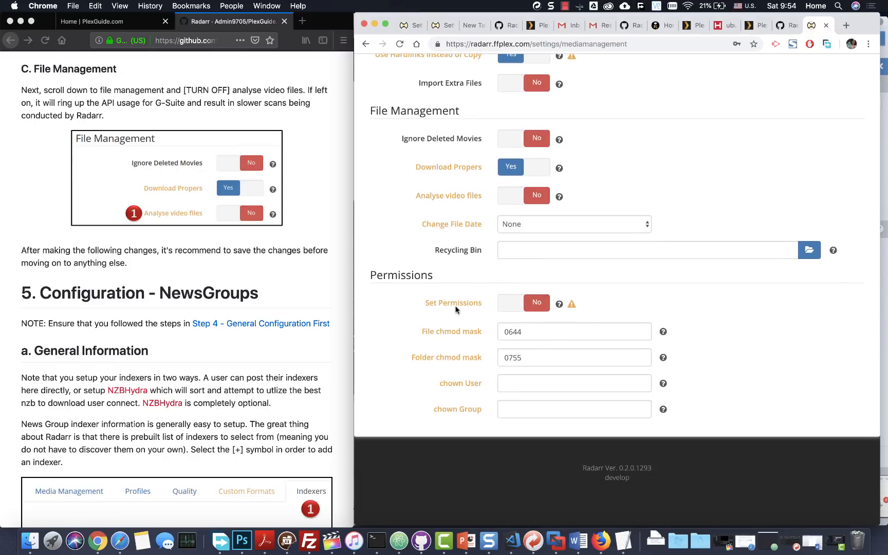
{"action": "scroll", "coordinate": [549, 376], "scroll_direction": "up", "scroll_amount": 10}
{"action": "scroll", "coordinate": [549, 377], "scroll_direction": "up", "scroll_amount": 5}
{"action": "scroll", "coordinate": [607, 281], "scroll_direction": "down", "scroll_amount": 4}
{"action": "scroll", "coordinate": [607, 281], "scroll_direction": "up", "scroll_amount": 4}
{"action": "scroll", "coordinate": [794, 120], "scroll_direction": "up", "scroll_amount": 2}
{"action": "left_click", "coordinate": [853, 188]}
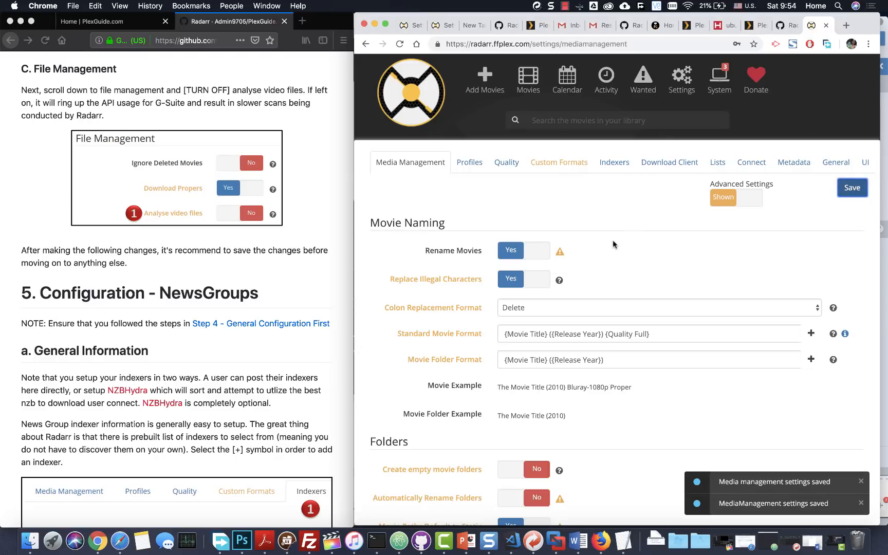
{"action": "scroll", "coordinate": [125, 292], "scroll_direction": "down", "scroll_amount": 10}
{"action": "scroll", "coordinate": [125, 292], "scroll_direction": "down", "scroll_amount": 5}
{"action": "scroll", "coordinate": [137, 286], "scroll_direction": "up", "scroll_amount": 9}
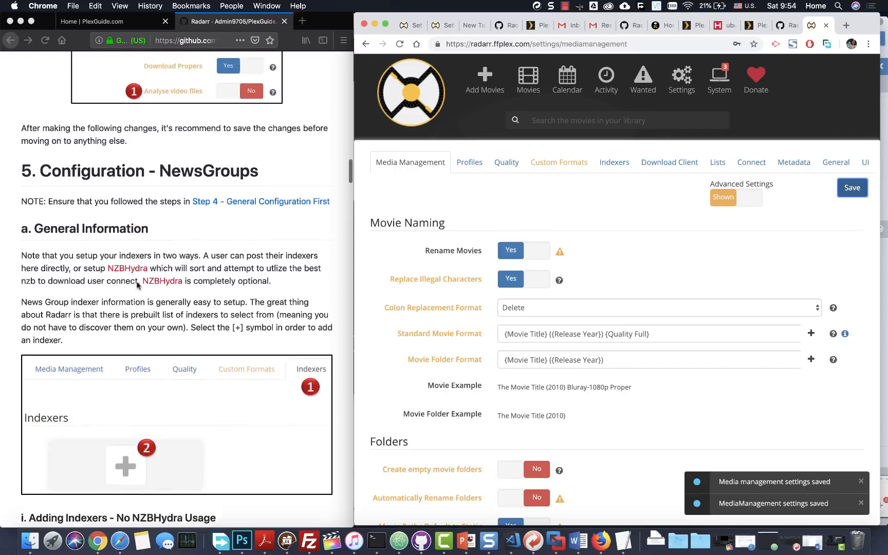
{"action": "scroll", "coordinate": [137, 285], "scroll_direction": "up", "scroll_amount": 3}
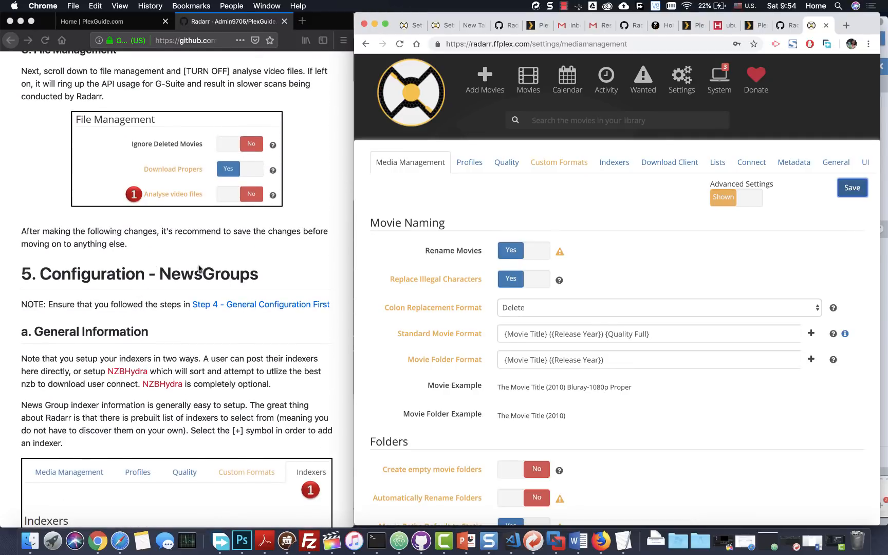
{"action": "scroll", "coordinate": [193, 266], "scroll_direction": "down", "scroll_amount": 3}
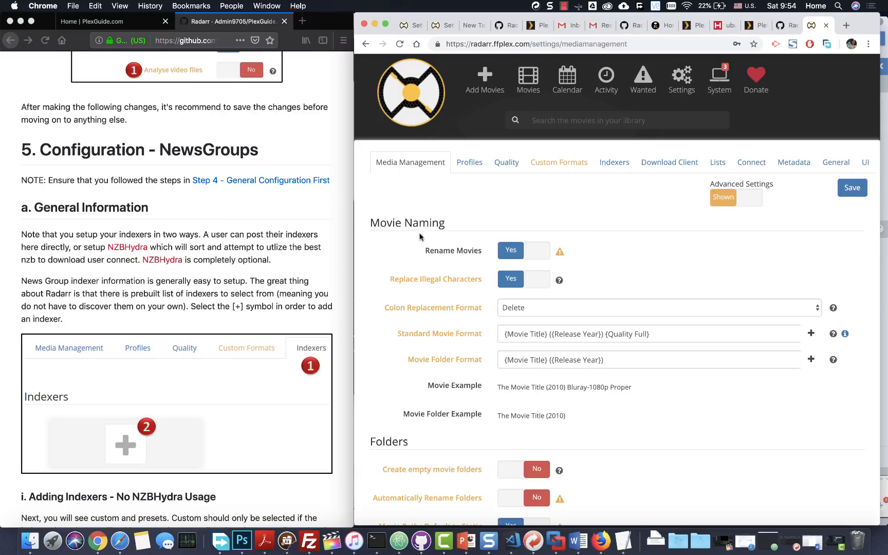
{"action": "scroll", "coordinate": [178, 257], "scroll_direction": "down", "scroll_amount": 3}
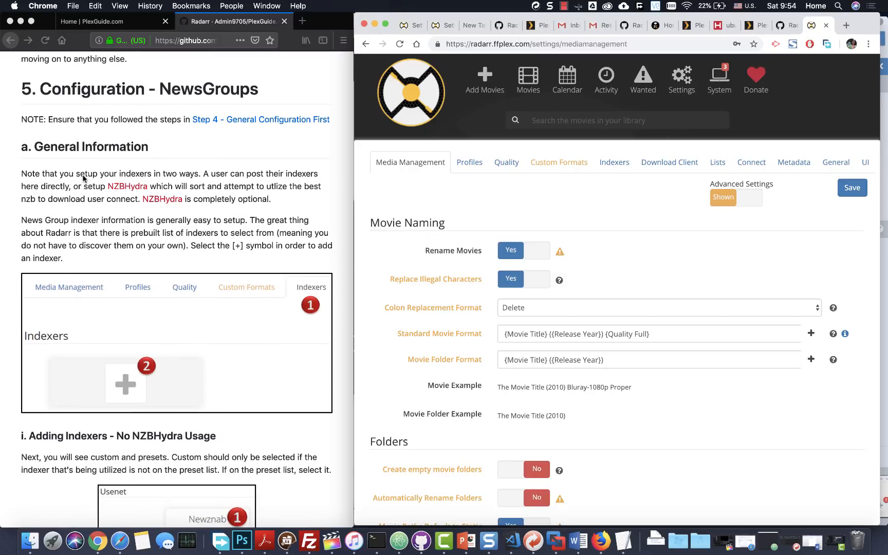
- Start a new Newznab indexer from the nzbplanet.net preset, ready for its API key
{"action": "scroll", "coordinate": [200, 201], "scroll_direction": "down", "scroll_amount": 6}
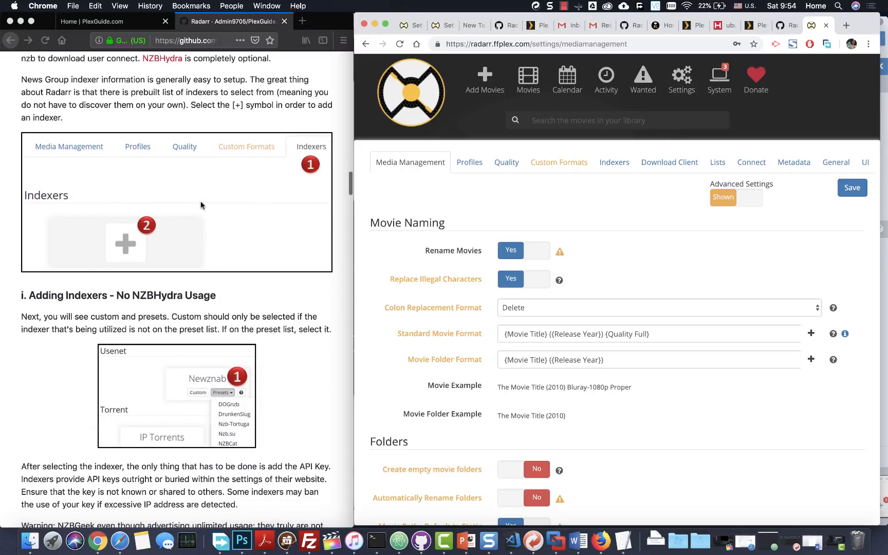
{"action": "scroll", "coordinate": [201, 205], "scroll_direction": "up", "scroll_amount": 1}
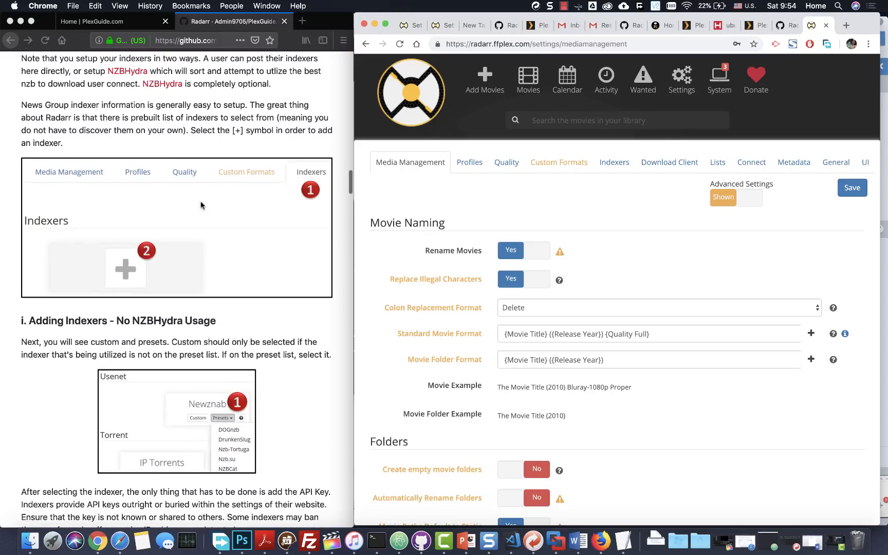
{"action": "left_click", "coordinate": [613, 162]}
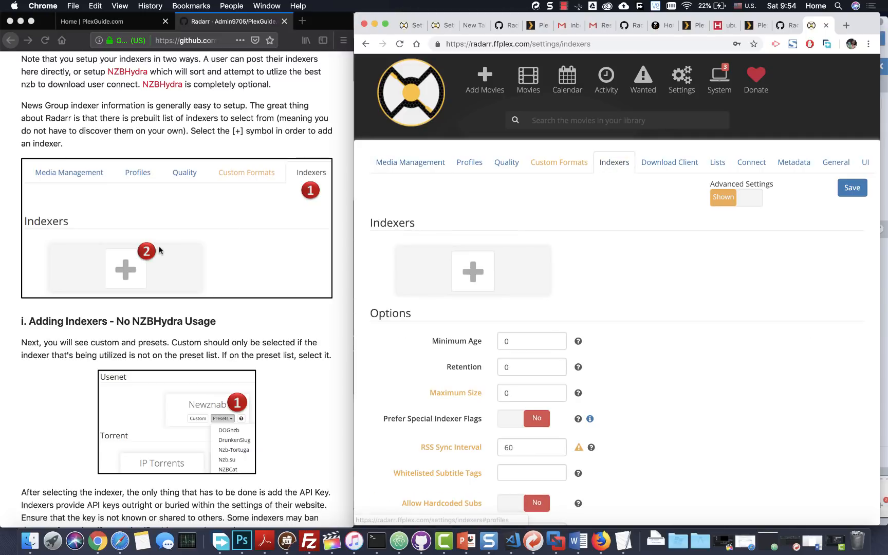
{"action": "left_click", "coordinate": [474, 278]}
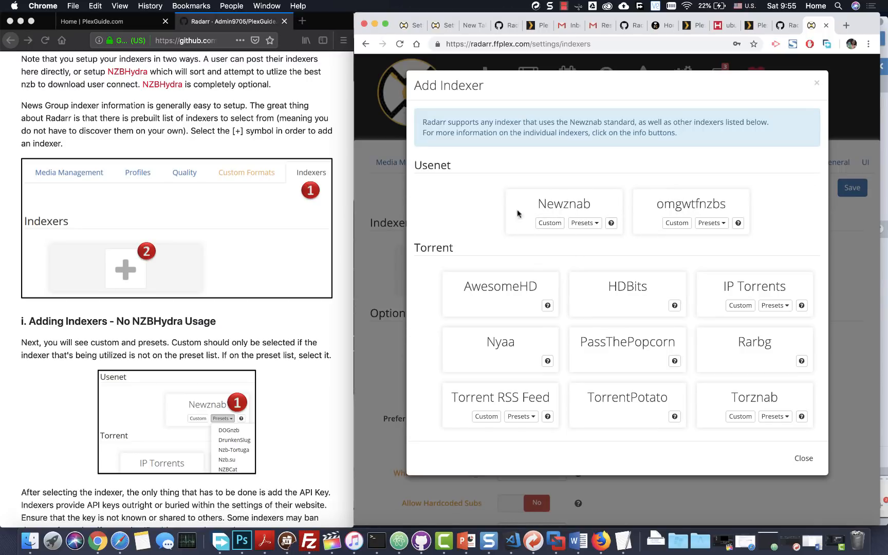
{"action": "left_click", "coordinate": [585, 223]}
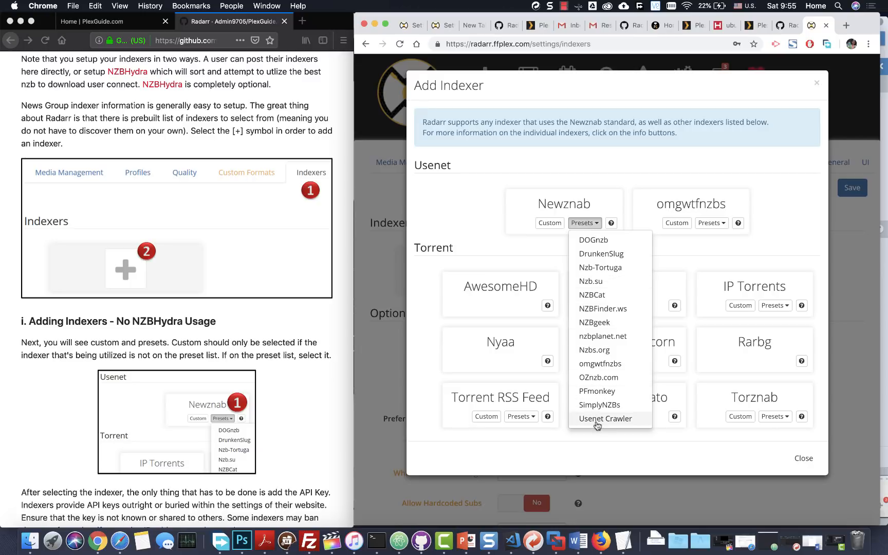
{"action": "scroll", "coordinate": [322, 345], "scroll_direction": "down", "scroll_amount": 5}
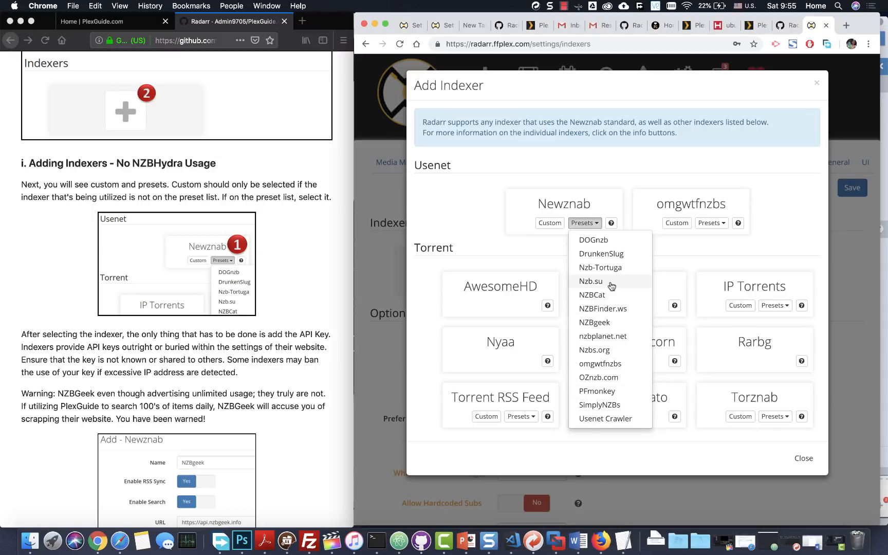
{"action": "left_click", "coordinate": [601, 337]}
{"action": "left_click", "coordinate": [568, 260]}
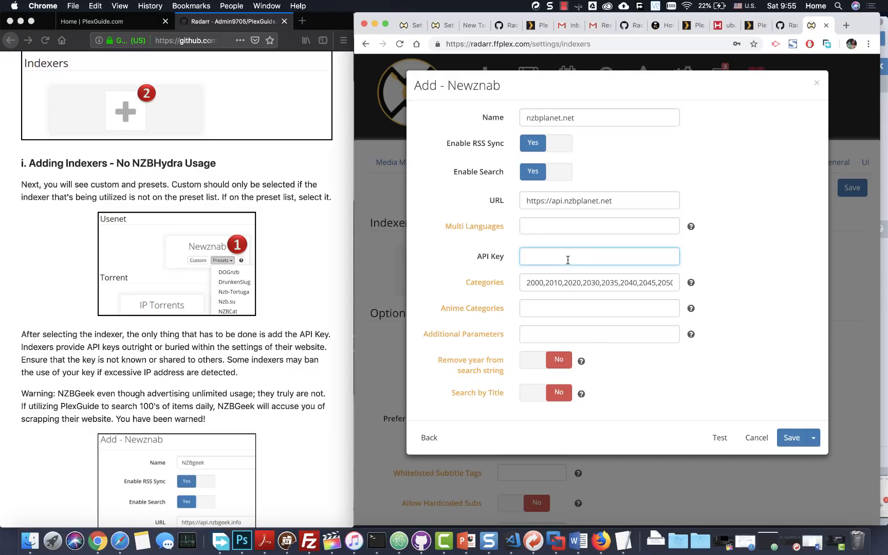
- Enter the indexer's API key, test it (reported invalid), and cancel the nzbplanet.net indexer
{"action": "left_click", "coordinate": [721, 441]}
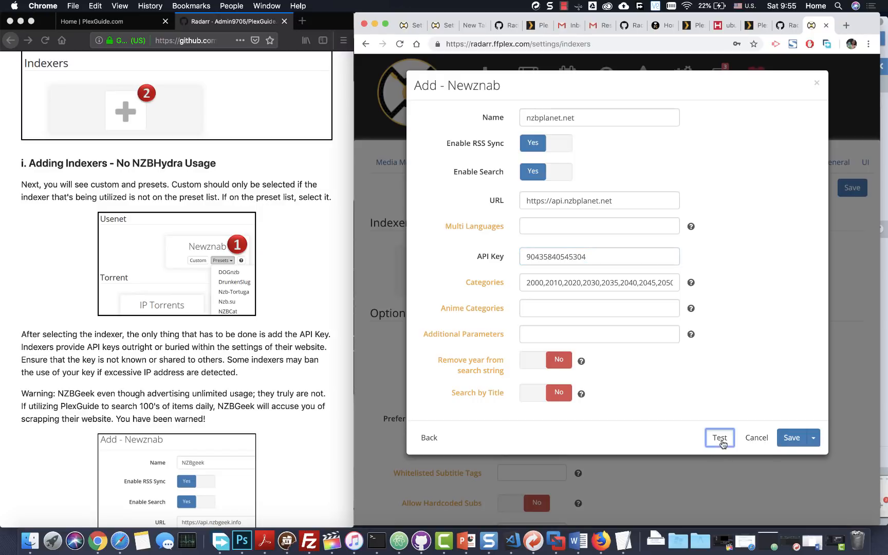
{"action": "left_click", "coordinate": [590, 260]}
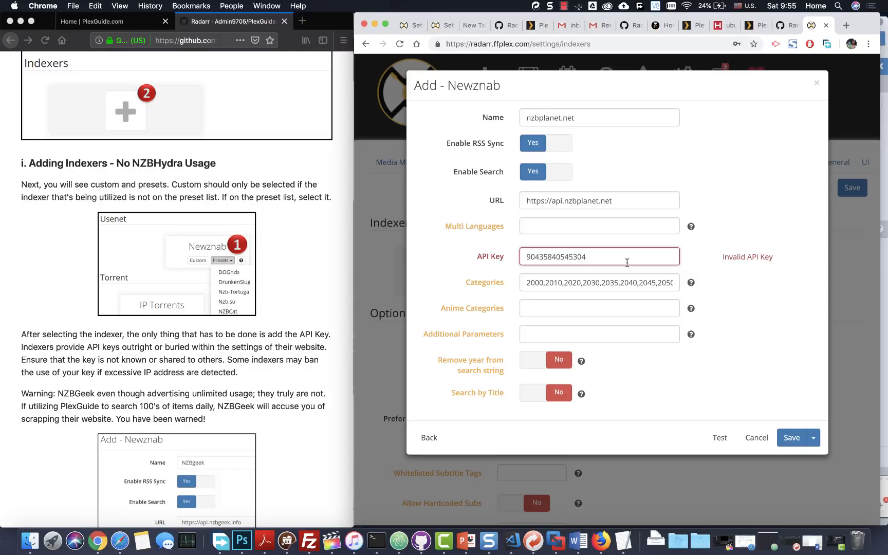
{"action": "left_click", "coordinate": [750, 439]}
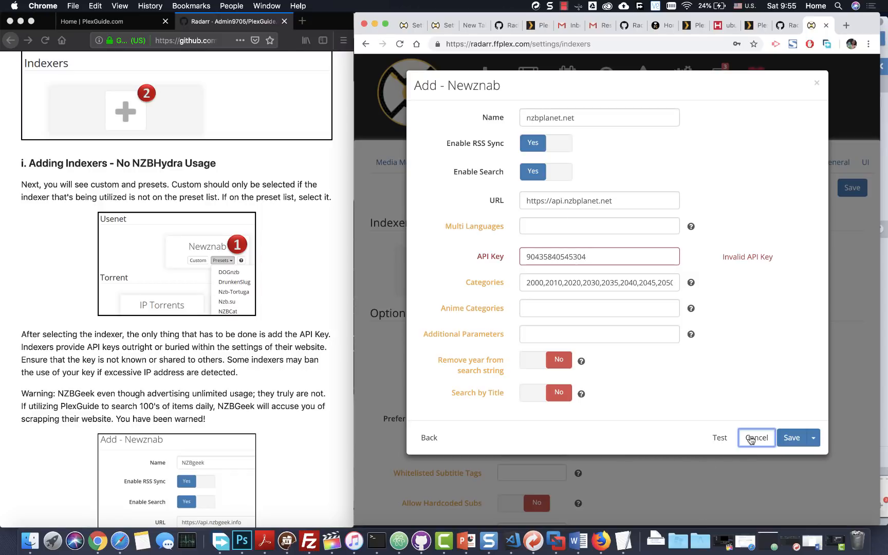
- With the indexer list left empty, bring the wiki guide forward and read its next section
{"action": "scroll", "coordinate": [261, 284], "scroll_direction": "down", "scroll_amount": 5}
{"action": "scroll", "coordinate": [262, 288], "scroll_direction": "down", "scroll_amount": 4}
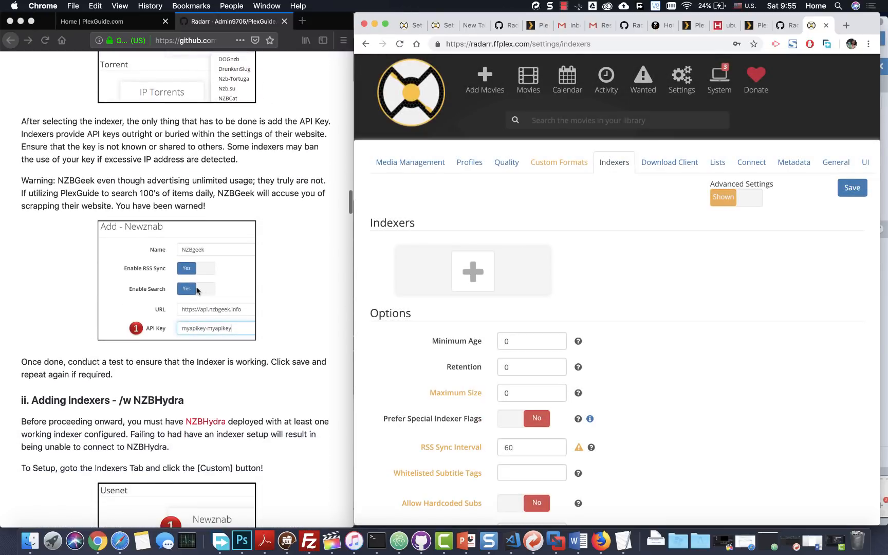
{"action": "left_click", "coordinate": [246, 245]}
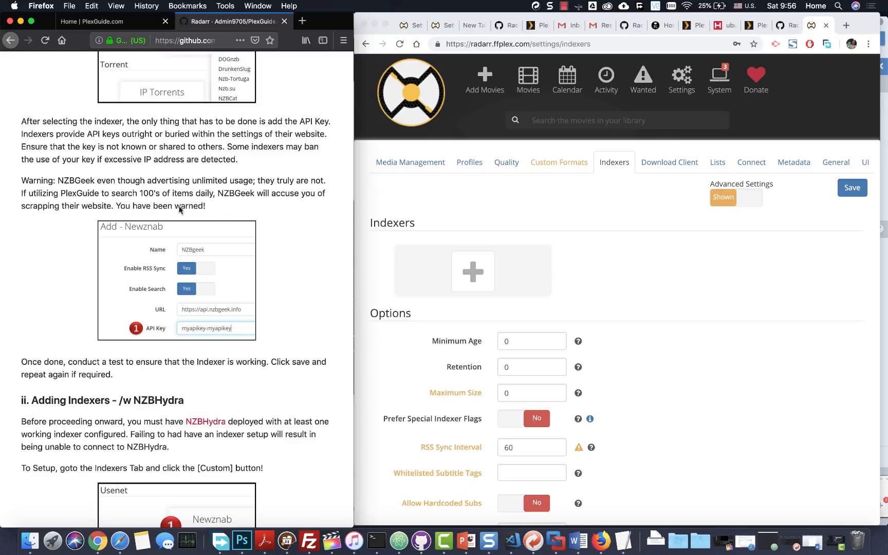
{"action": "scroll", "coordinate": [230, 181], "scroll_direction": "down", "scroll_amount": 5}
{"action": "scroll", "coordinate": [231, 181], "scroll_direction": "up", "scroll_amount": 4}
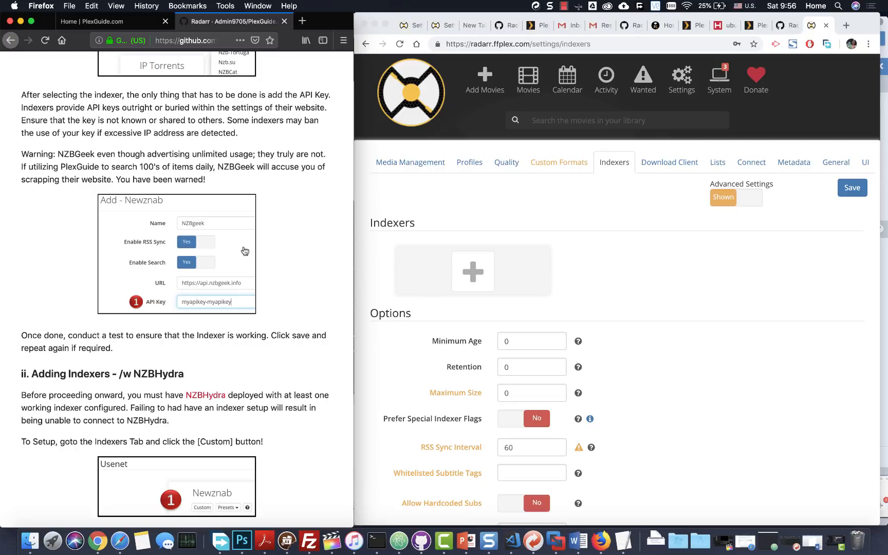
{"action": "scroll", "coordinate": [243, 246], "scroll_direction": "down", "scroll_amount": 3}
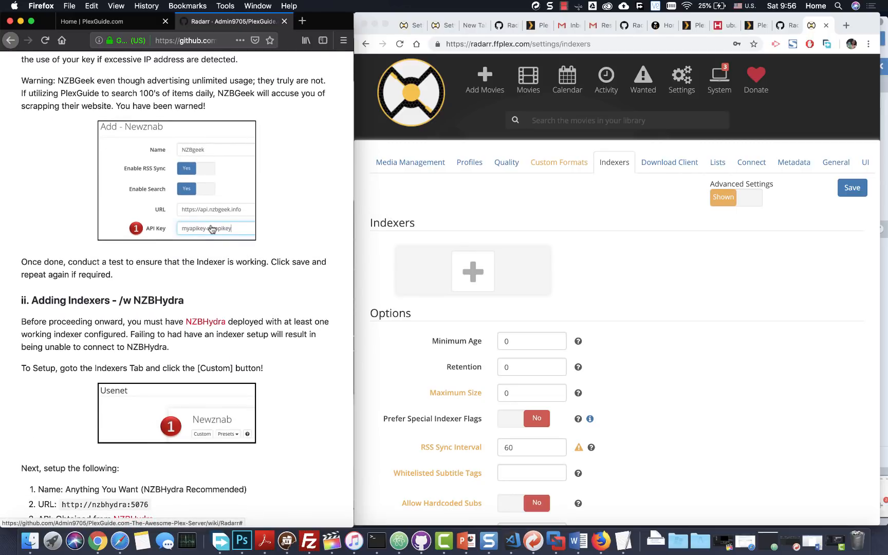
{"action": "scroll", "coordinate": [226, 246], "scroll_direction": "down", "scroll_amount": 2}
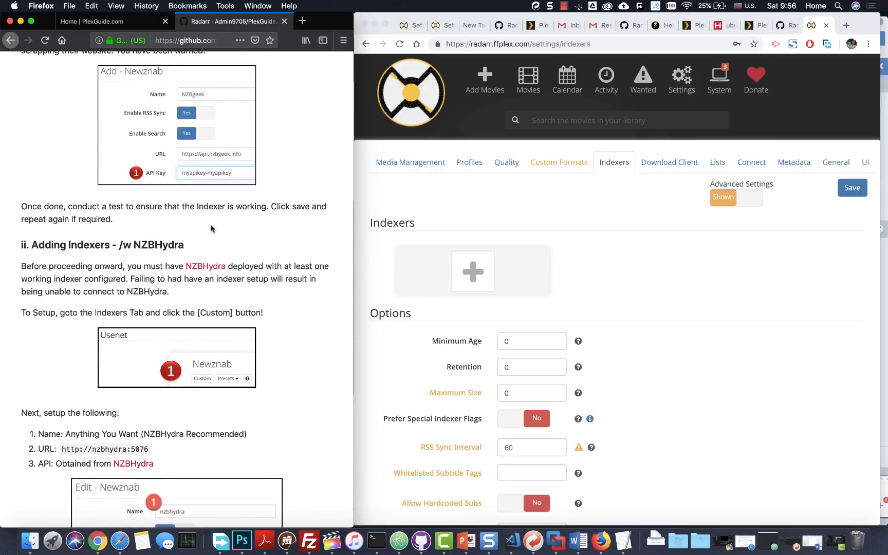
{"action": "scroll", "coordinate": [210, 229], "scroll_direction": "down", "scroll_amount": 3}
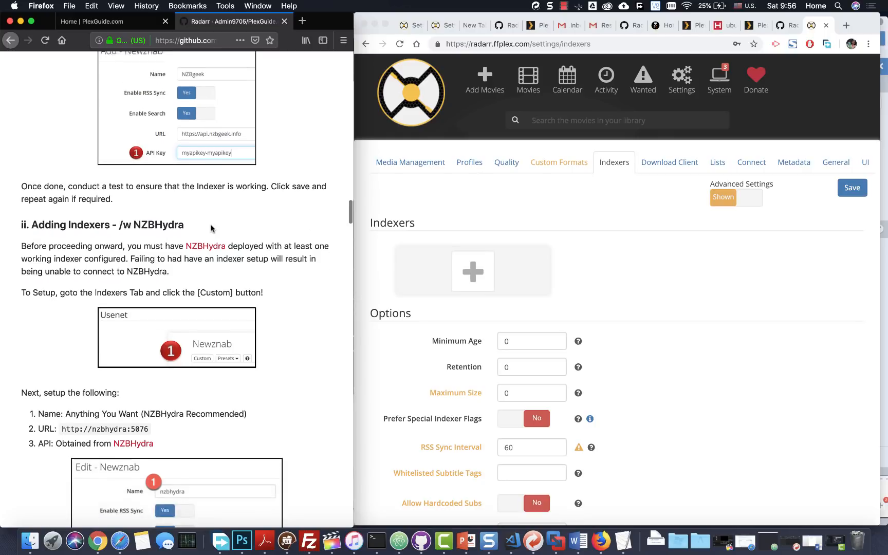
{"action": "scroll", "coordinate": [211, 229], "scroll_direction": "down", "scroll_amount": 2}
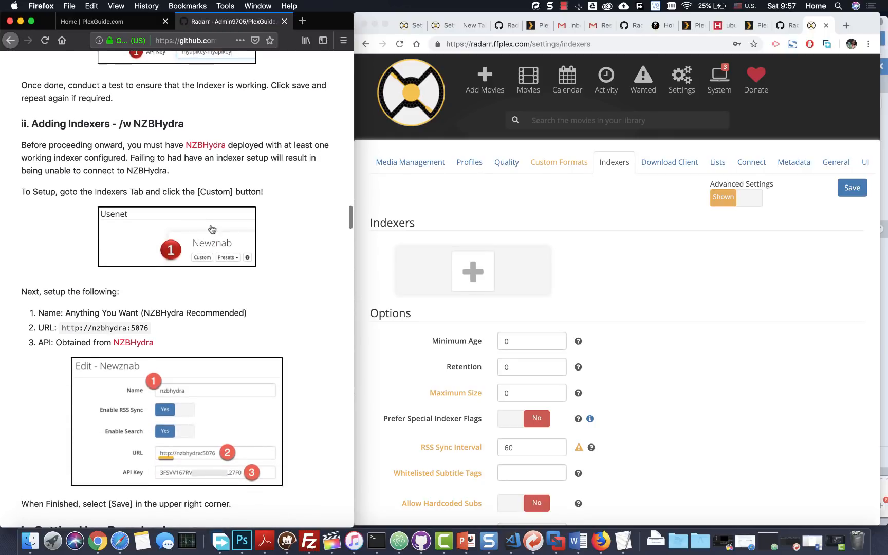
{"action": "scroll", "coordinate": [199, 149], "scroll_direction": "up", "scroll_amount": 3}
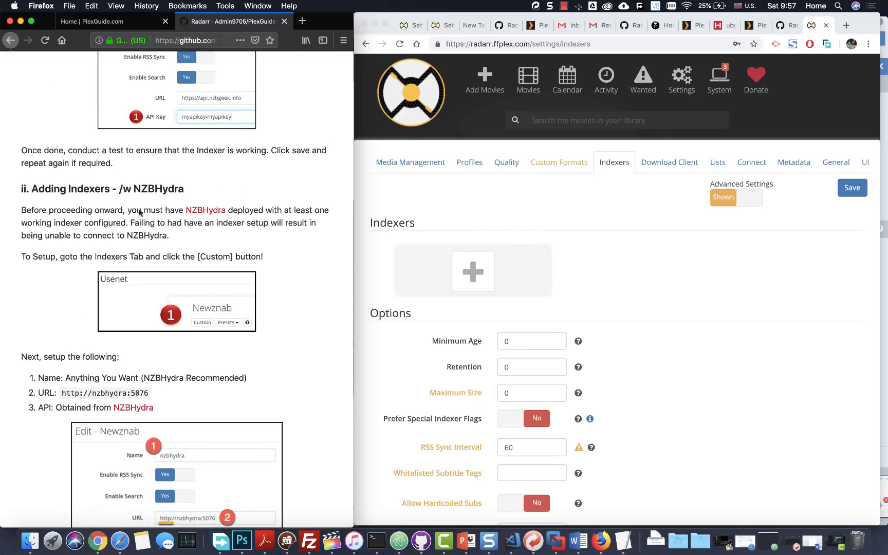
{"action": "scroll", "coordinate": [167, 191], "scroll_direction": "down", "scroll_amount": 2}
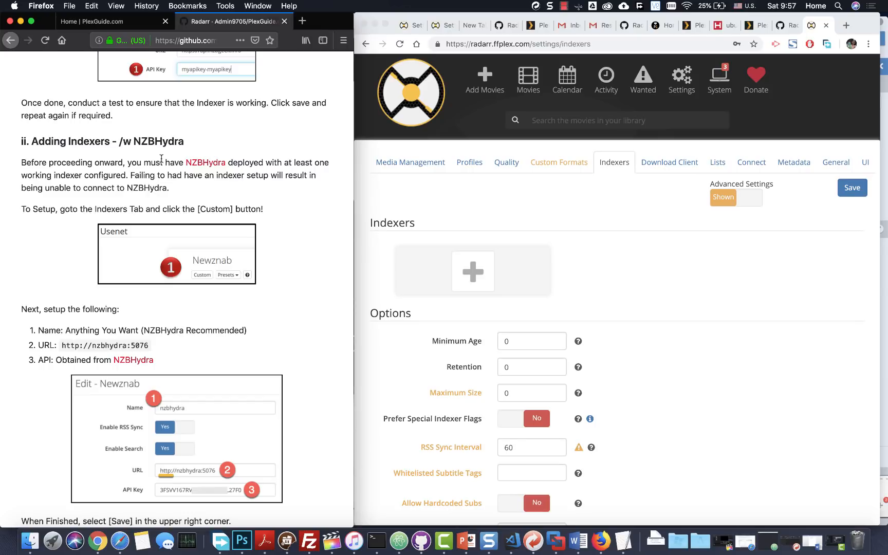
{"action": "scroll", "coordinate": [162, 158], "scroll_direction": "down", "scroll_amount": 2}
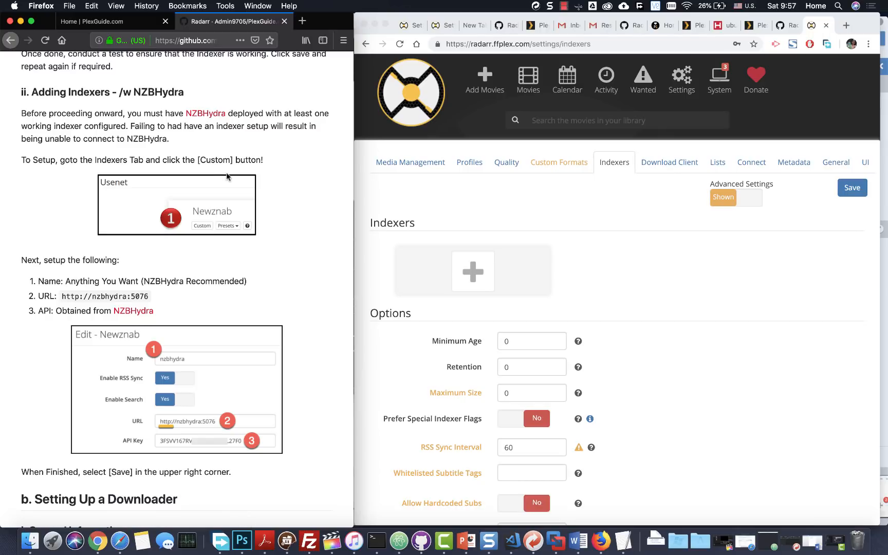
{"action": "scroll", "coordinate": [216, 206], "scroll_direction": "down", "scroll_amount": 4}
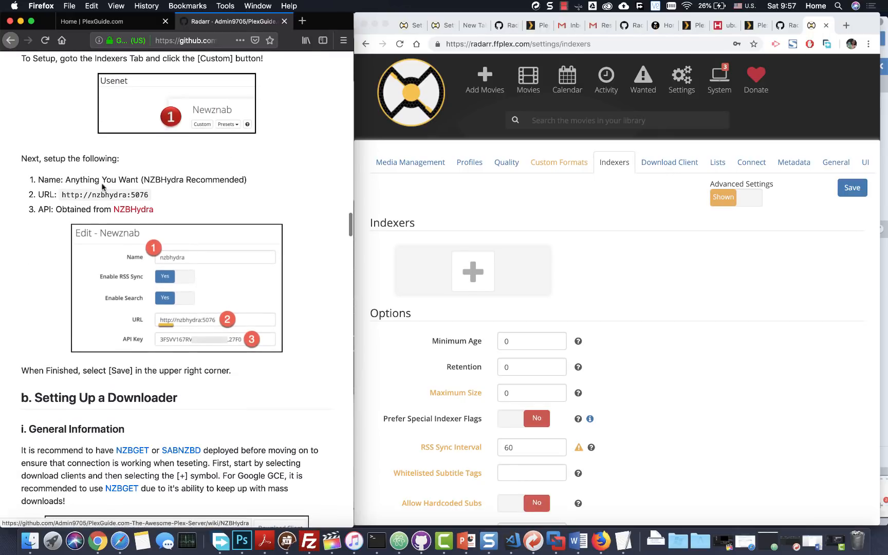
{"action": "scroll", "coordinate": [103, 207], "scroll_direction": "up", "scroll_amount": 1}
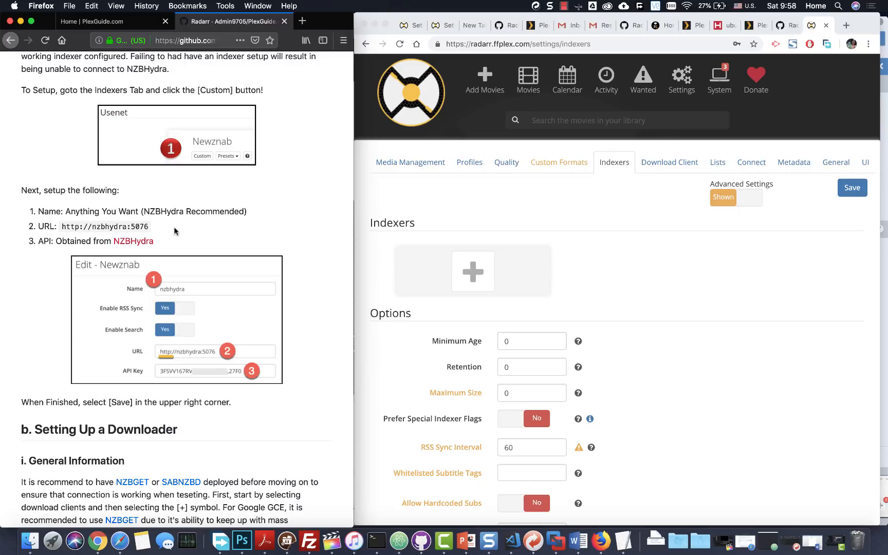
{"action": "scroll", "coordinate": [174, 231], "scroll_direction": "down", "scroll_amount": 1}
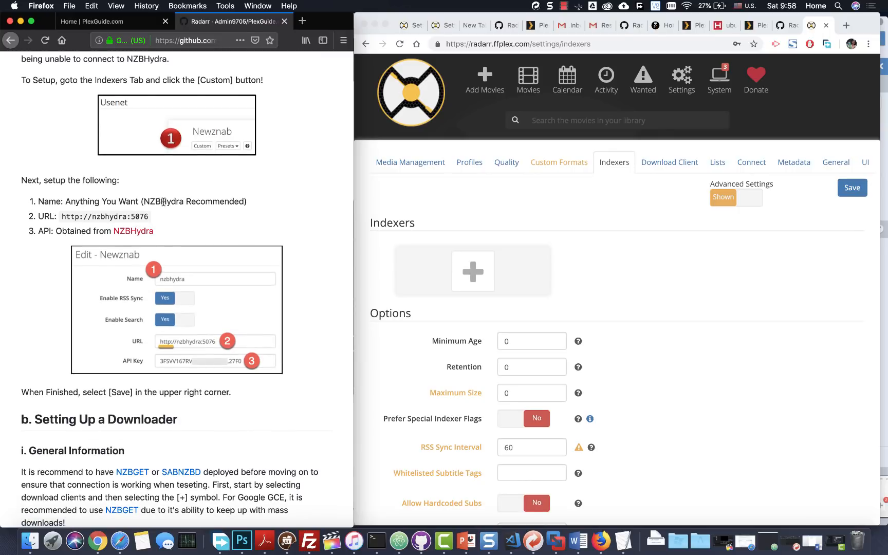
{"action": "scroll", "coordinate": [164, 202], "scroll_direction": "down", "scroll_amount": 3}
{"action": "scroll", "coordinate": [164, 175], "scroll_direction": "up", "scroll_amount": 7}
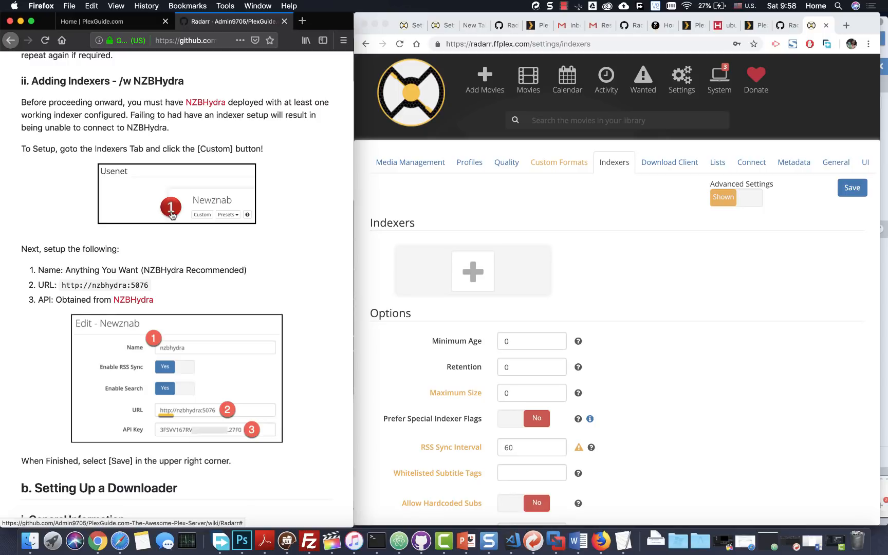
{"action": "scroll", "coordinate": [172, 215], "scroll_direction": "down", "scroll_amount": 13}
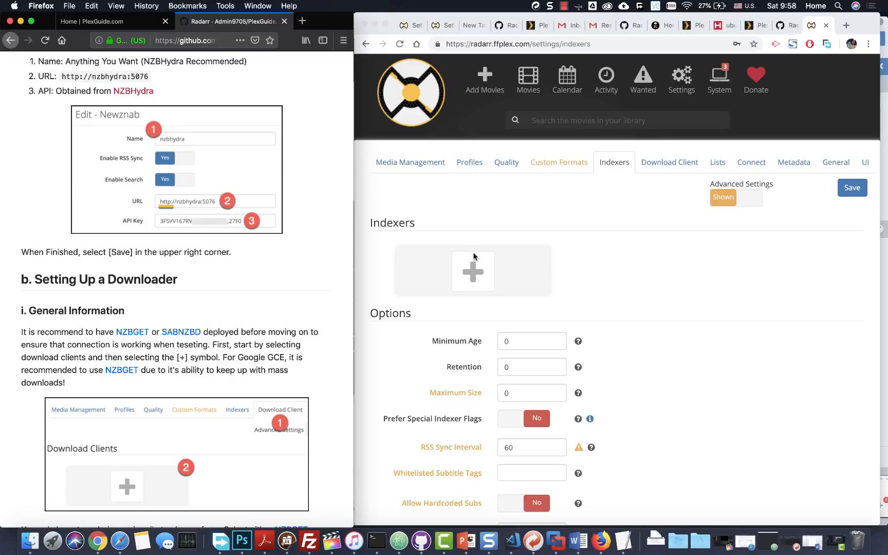
{"action": "left_click", "coordinate": [473, 273]}
{"action": "left_click", "coordinate": [481, 265]}
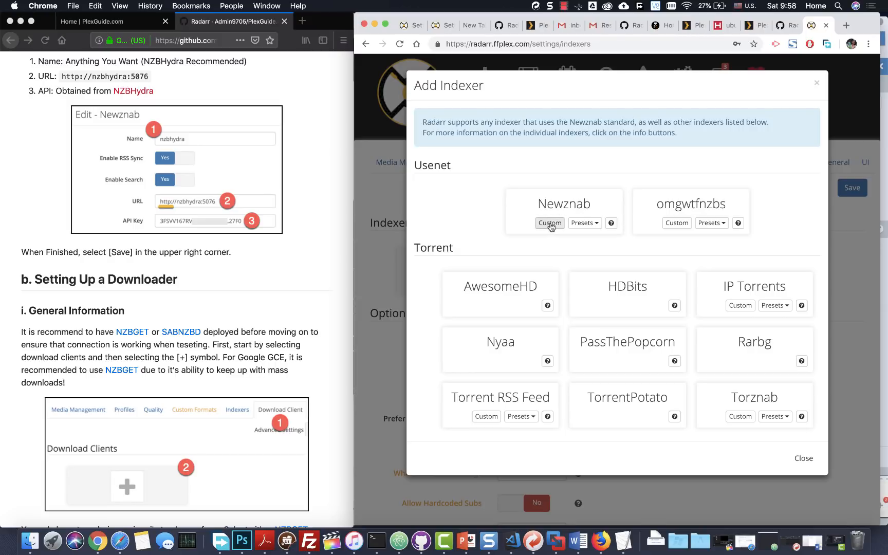
{"action": "left_click", "coordinate": [565, 205]}
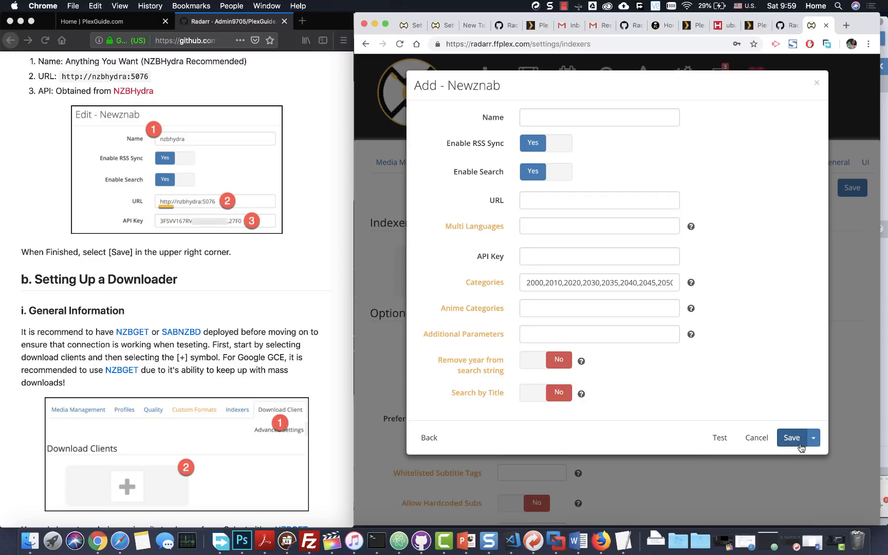
{"action": "left_click", "coordinate": [758, 439]}
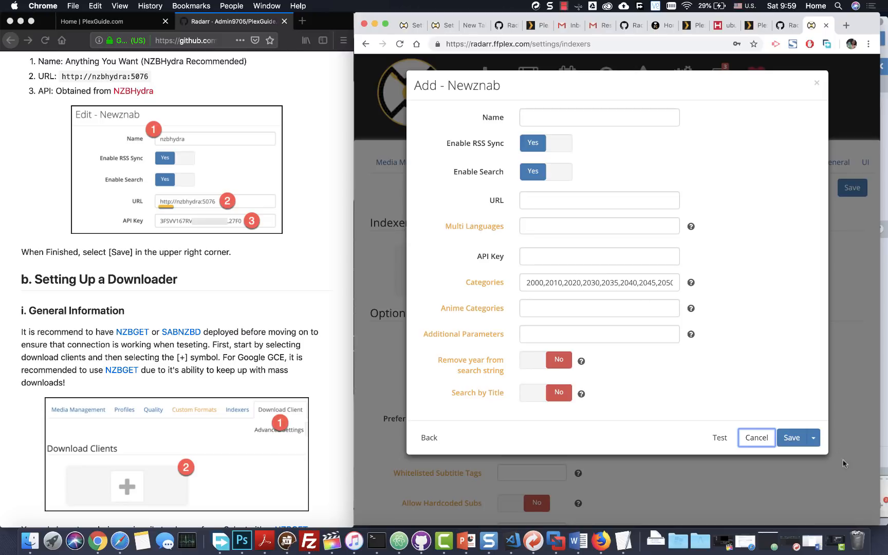
{"action": "left_click", "coordinate": [757, 438]}
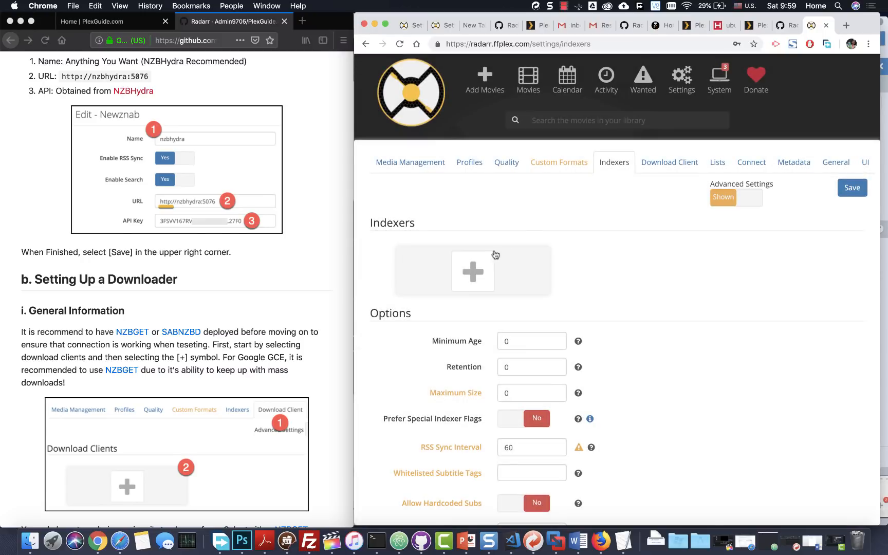
- Go to Radarr's Download Client settings and bring up the Add Download Client picker
{"action": "scroll", "coordinate": [162, 283], "scroll_direction": "down", "scroll_amount": 4}
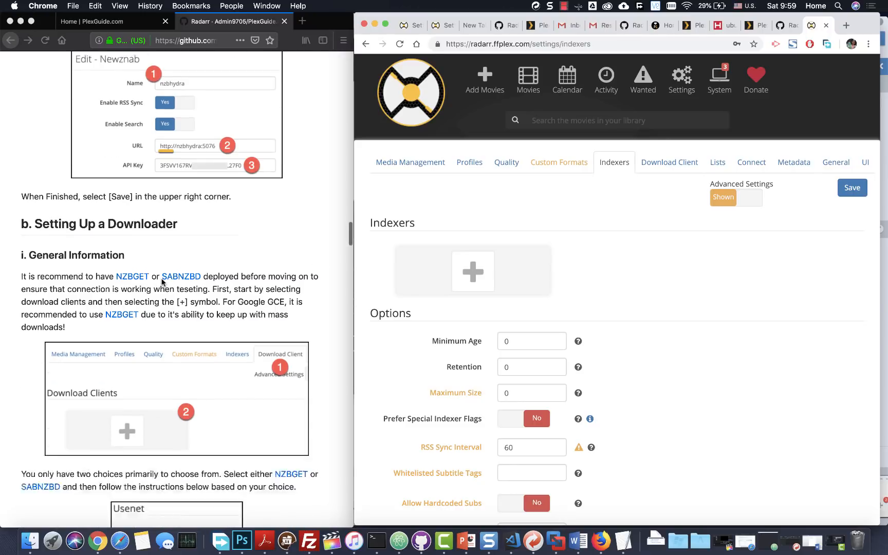
{"action": "scroll", "coordinate": [162, 282], "scroll_direction": "down", "scroll_amount": 4}
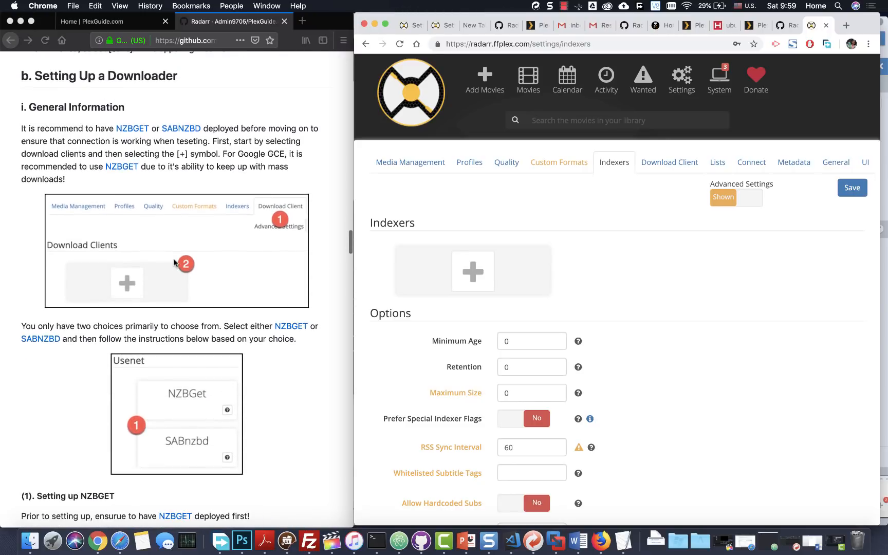
{"action": "left_click", "coordinate": [651, 163]}
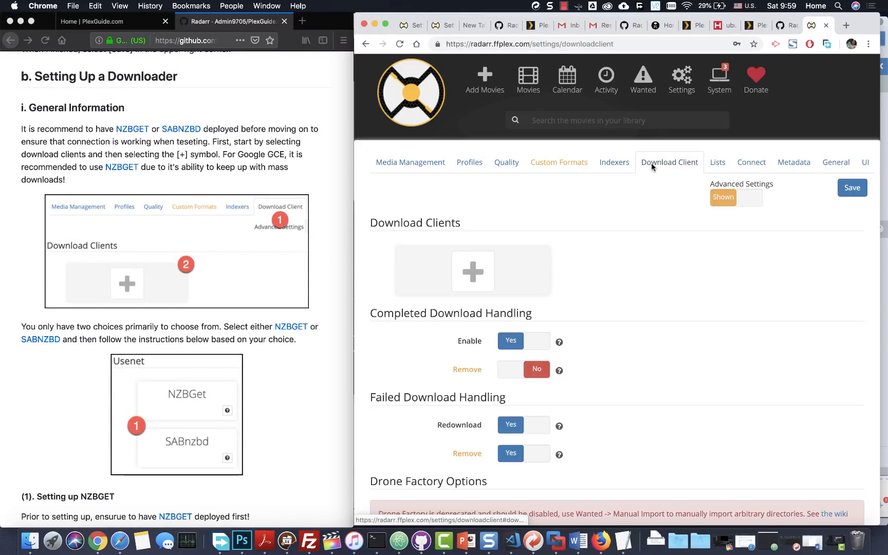
{"action": "left_click", "coordinate": [471, 273]}
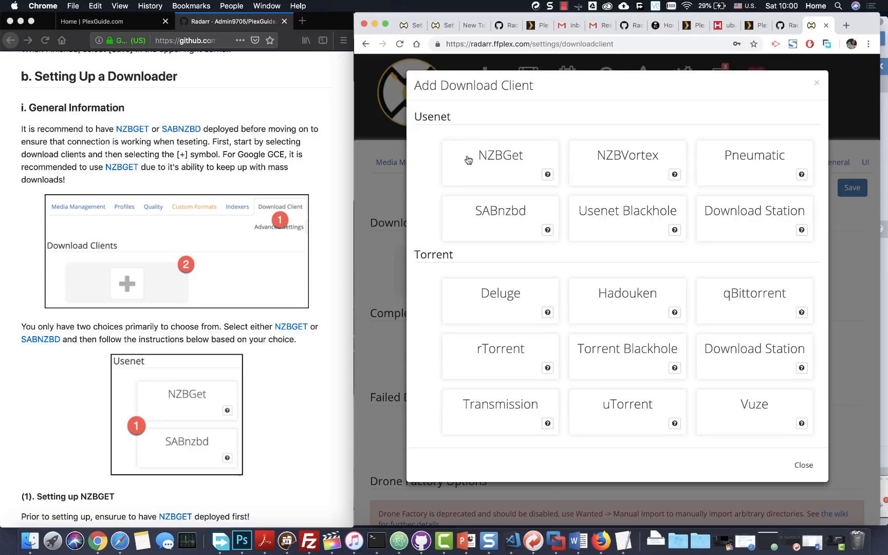
- Open the Add - Nzbget form, look through its fields, and cancel it without saving
{"action": "left_click", "coordinate": [498, 166]}
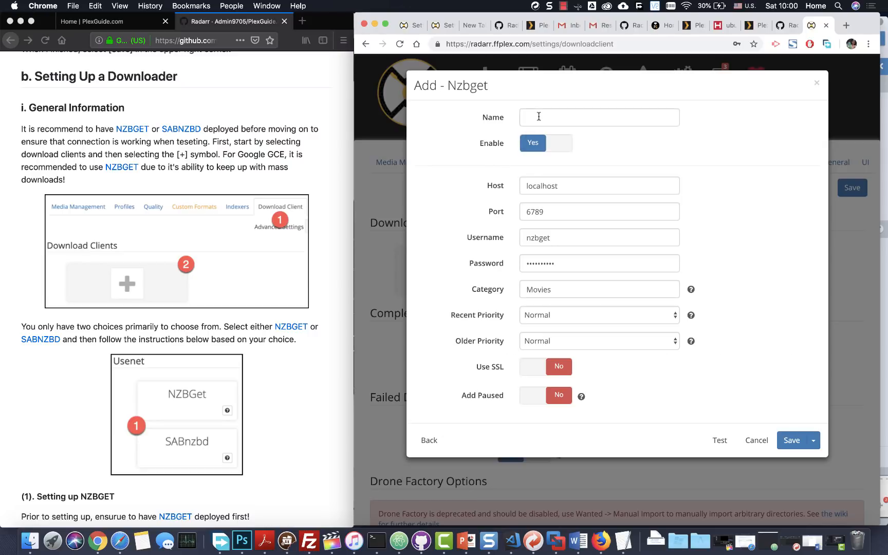
{"action": "scroll", "coordinate": [108, 273], "scroll_direction": "down", "scroll_amount": 10}
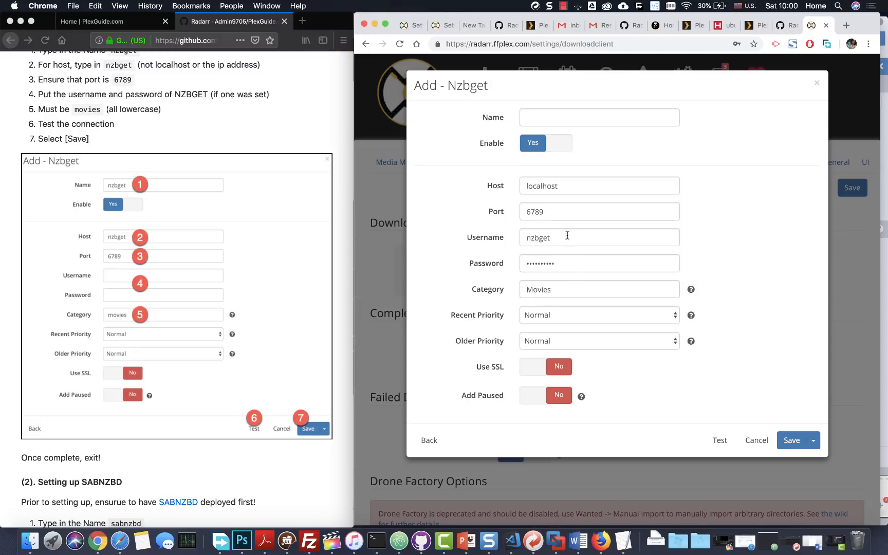
{"action": "scroll", "coordinate": [151, 324], "scroll_direction": "down", "scroll_amount": 1}
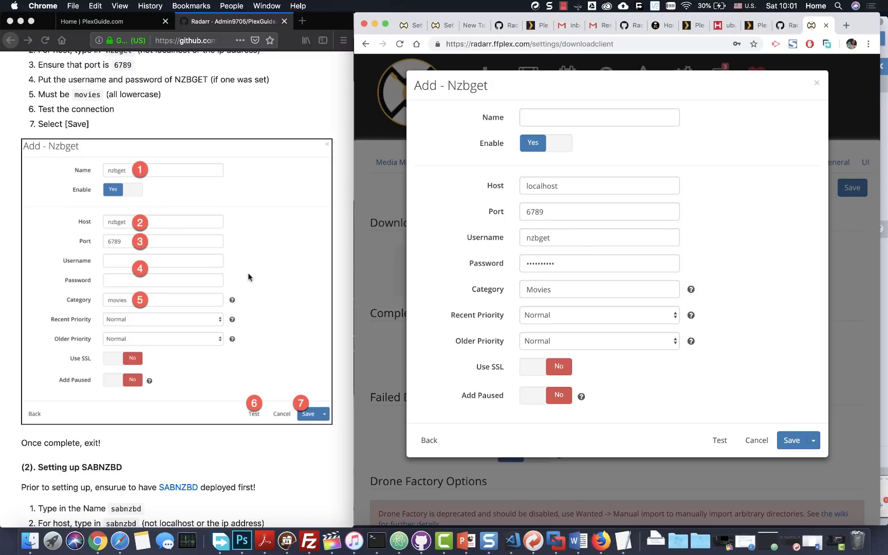
{"action": "scroll", "coordinate": [206, 312], "scroll_direction": "down", "scroll_amount": 1}
{"action": "scroll", "coordinate": [206, 312], "scroll_direction": "down", "scroll_amount": 5}
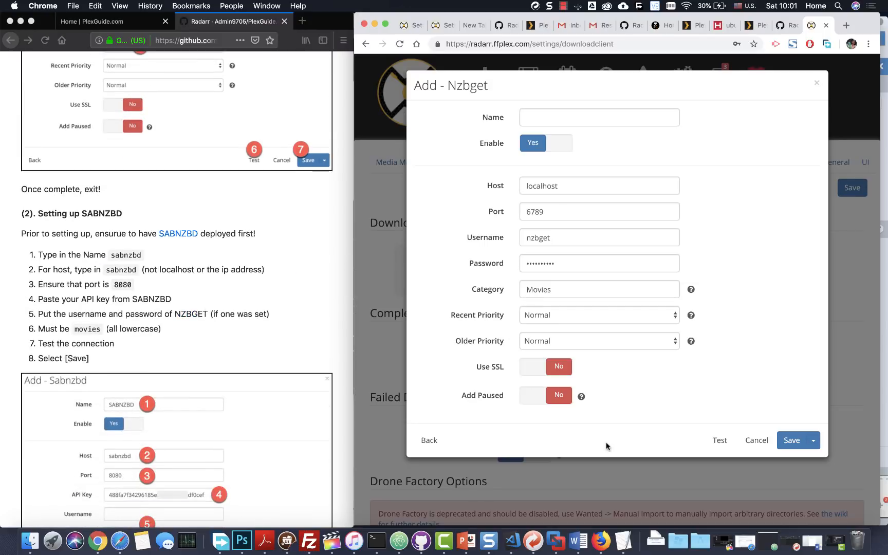
{"action": "left_click", "coordinate": [760, 441]}
{"action": "left_click", "coordinate": [757, 440]}
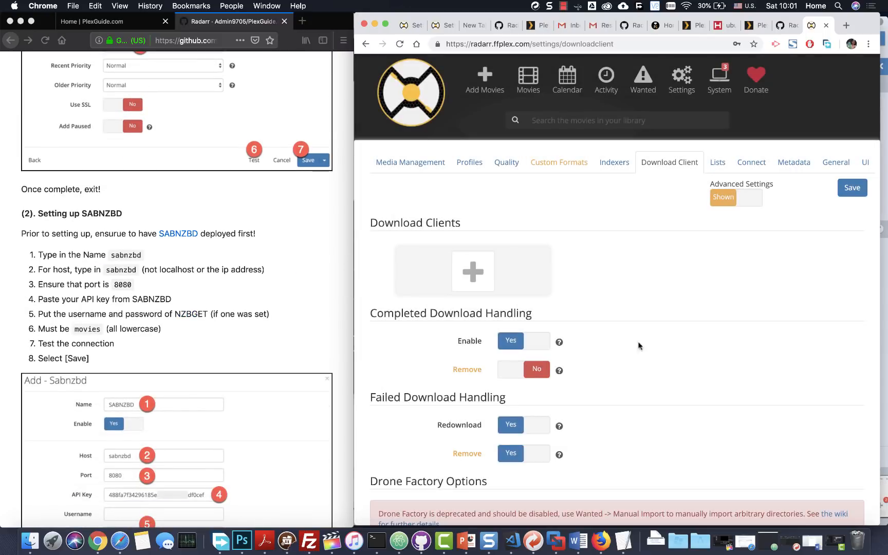
- Open an Add - Sabnzbd form (localhost, 8080, category movies), compare it with the wiki, then cancel
{"action": "scroll", "coordinate": [222, 249], "scroll_direction": "down", "scroll_amount": 2}
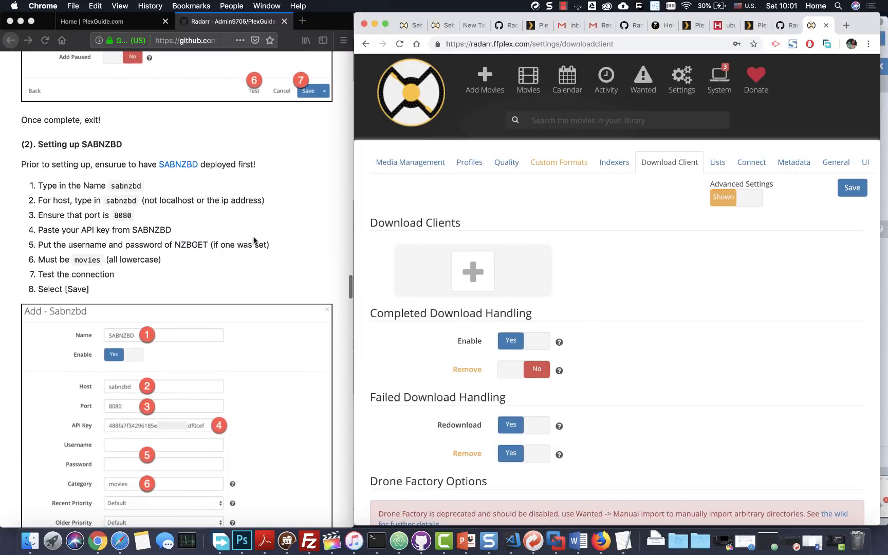
{"action": "left_click", "coordinate": [480, 276]}
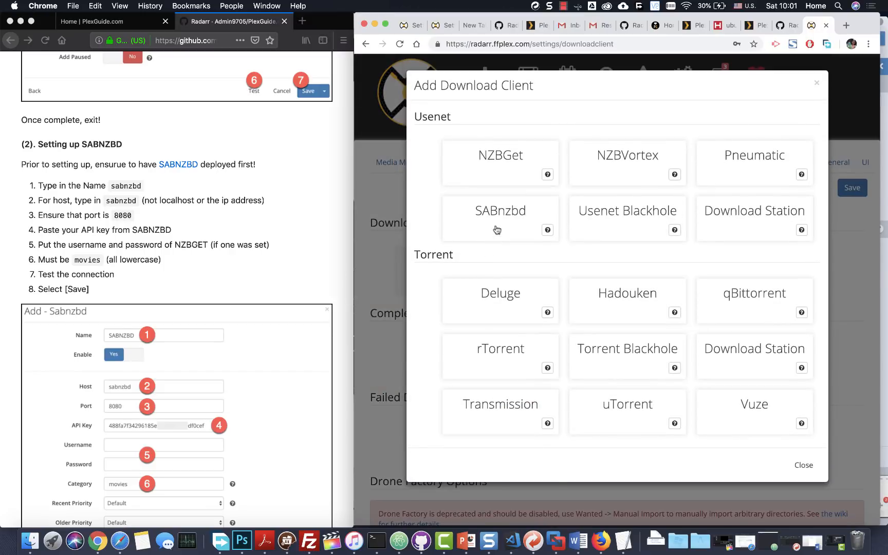
{"action": "left_click", "coordinate": [496, 229]}
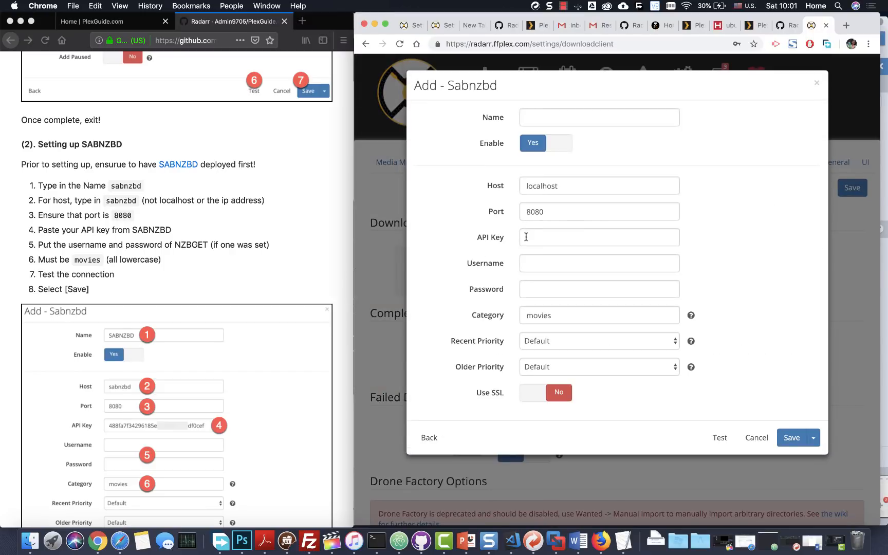
{"action": "scroll", "coordinate": [156, 253], "scroll_direction": "down", "scroll_amount": 3}
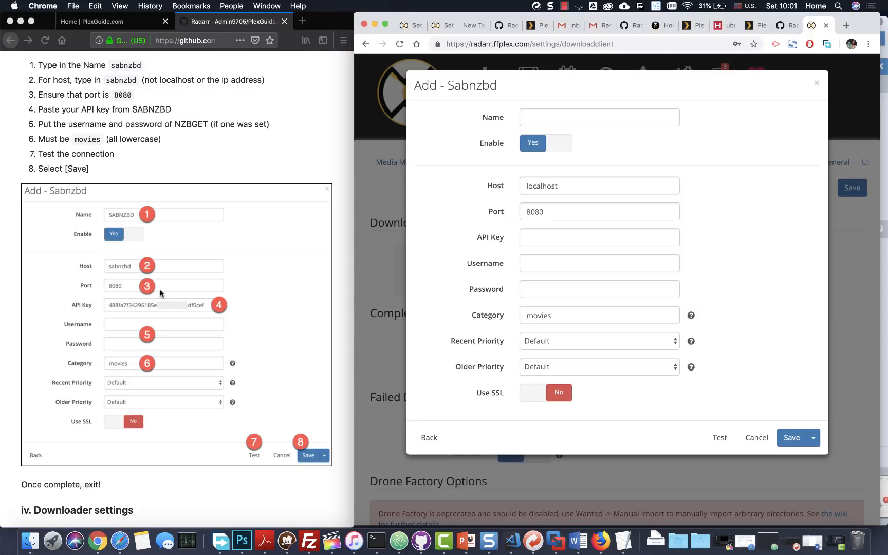
{"action": "scroll", "coordinate": [145, 314], "scroll_direction": "down", "scroll_amount": 3}
{"action": "scroll", "coordinate": [135, 312], "scroll_direction": "down", "scroll_amount": 5}
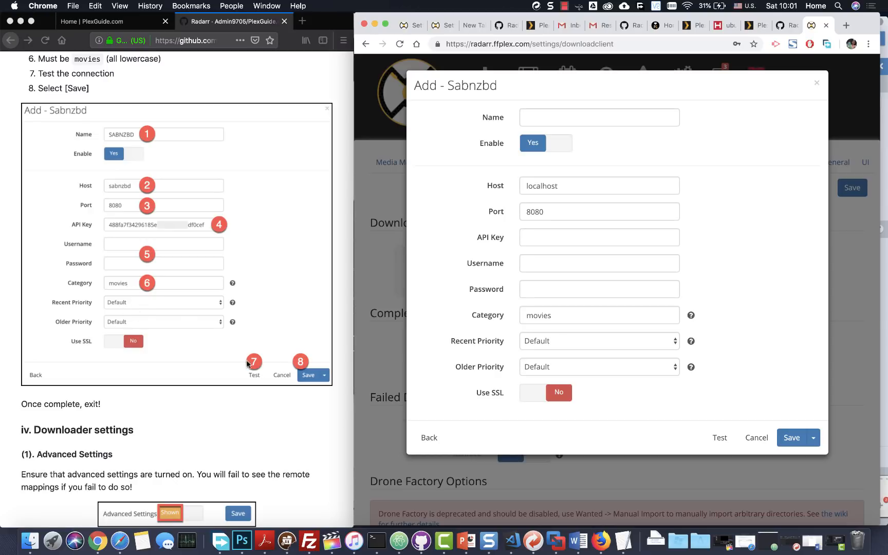
{"action": "scroll", "coordinate": [62, 430], "scroll_direction": "down", "scroll_amount": 5}
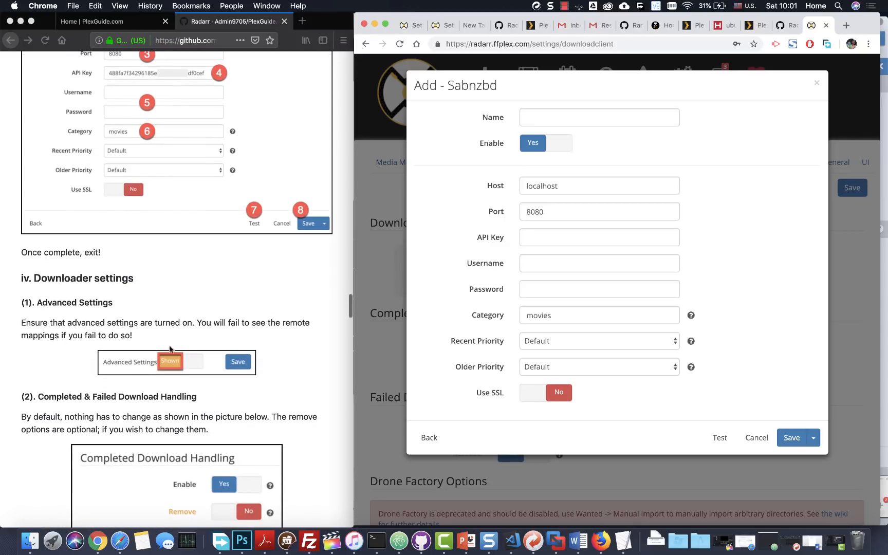
{"action": "left_click", "coordinate": [748, 438]}
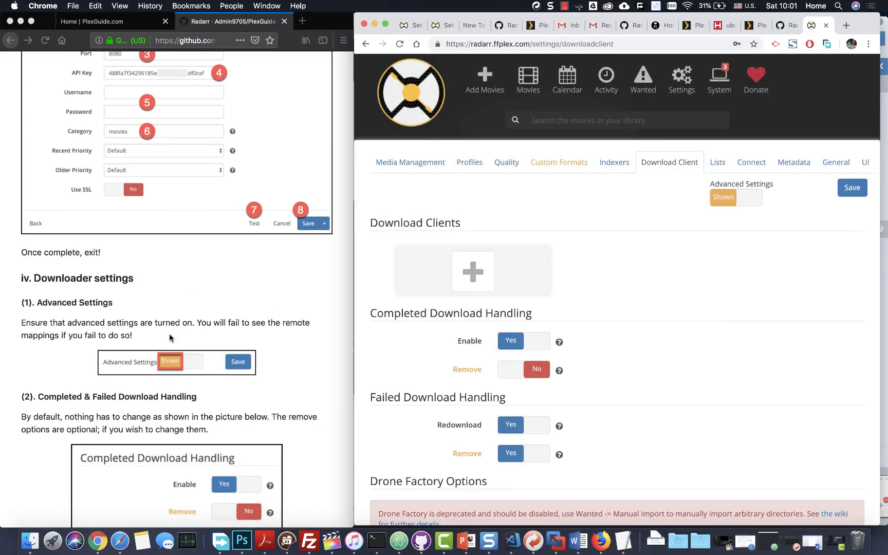
- Check that Completed and Failed Download Handling match the guide's defaults, with Remote Path Mappings empty
{"action": "scroll", "coordinate": [232, 383], "scroll_direction": "down", "scroll_amount": 5}
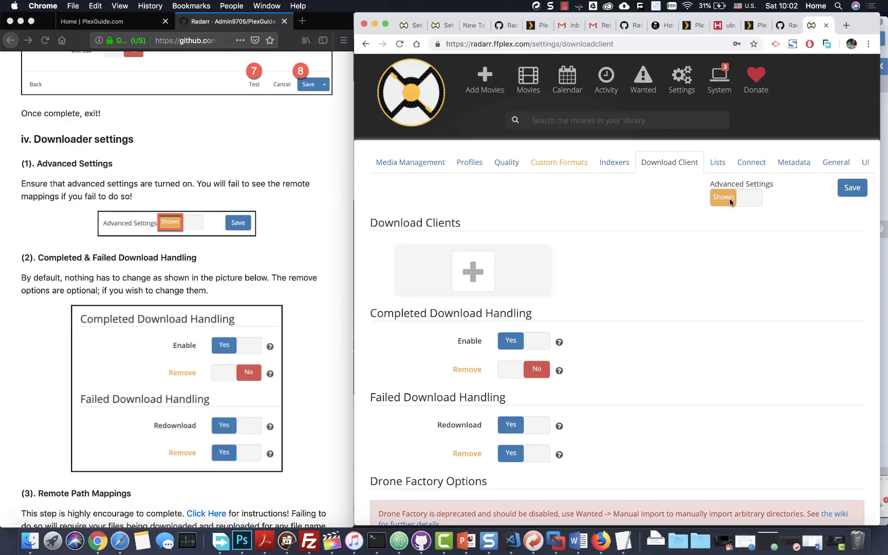
{"action": "scroll", "coordinate": [680, 240], "scroll_direction": "down", "scroll_amount": 3}
{"action": "scroll", "coordinate": [680, 241], "scroll_direction": "up", "scroll_amount": 3}
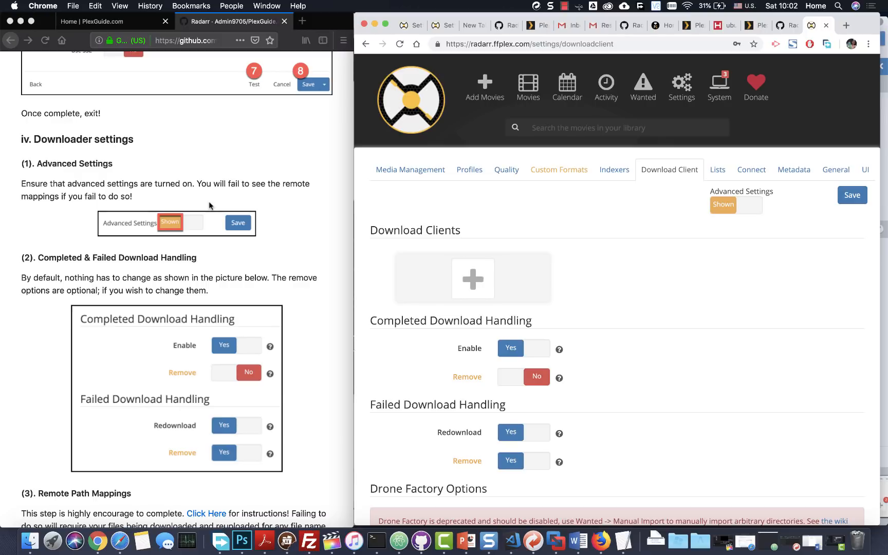
{"action": "scroll", "coordinate": [209, 206], "scroll_direction": "down", "scroll_amount": 5}
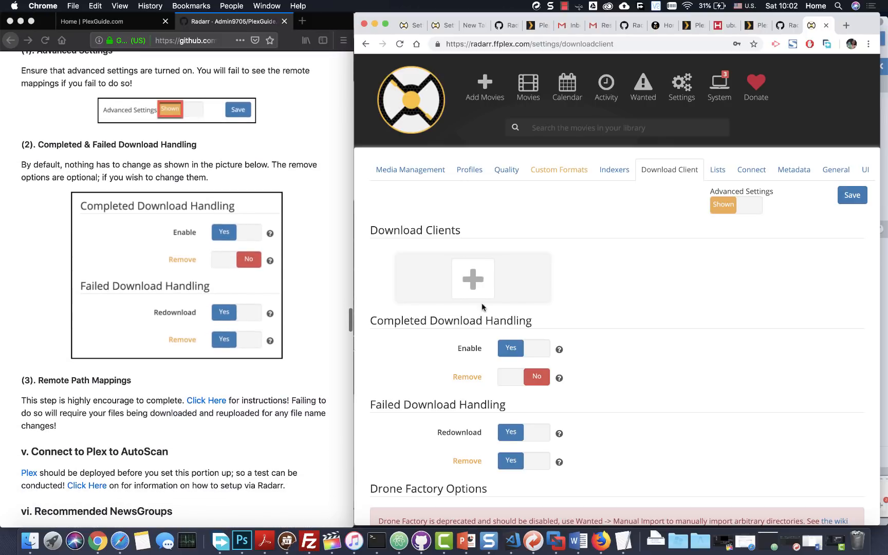
{"action": "scroll", "coordinate": [482, 307], "scroll_direction": "down", "scroll_amount": 4}
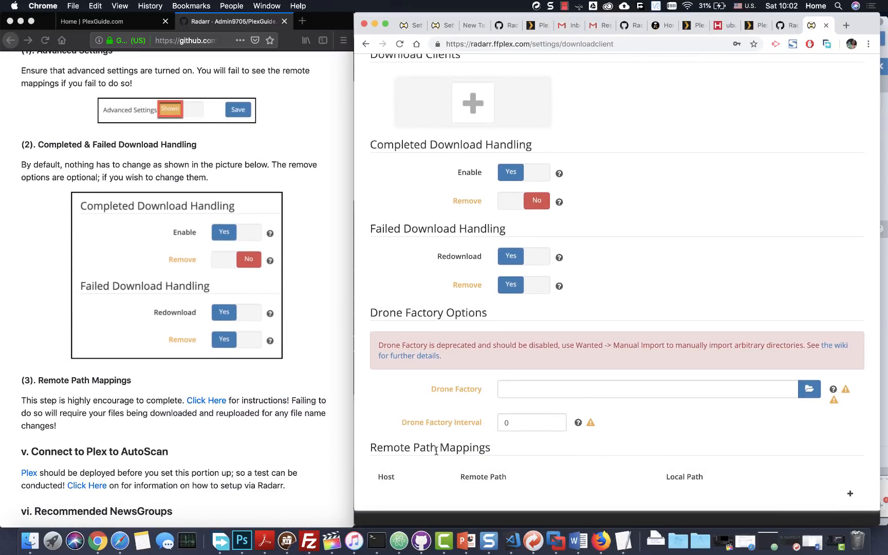
{"action": "scroll", "coordinate": [436, 451], "scroll_direction": "up", "scroll_amount": 2}
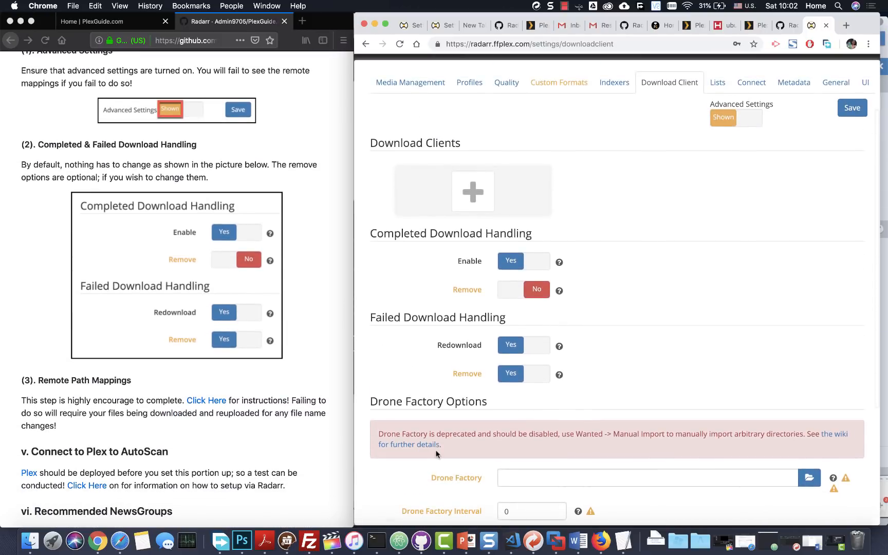
- Toggle Advanced Settings to Hidden and then back to Shown
{"action": "left_click", "coordinate": [732, 116]}
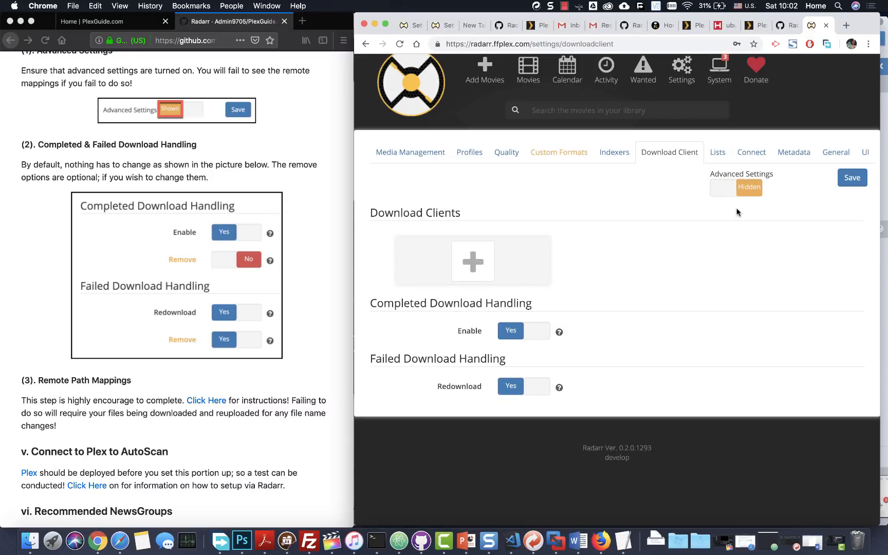
{"action": "left_click", "coordinate": [746, 186]}
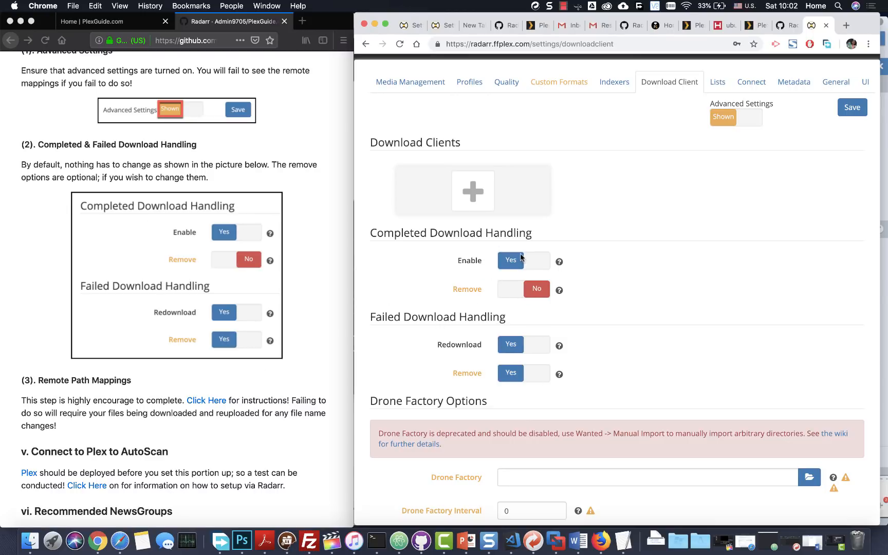
{"action": "scroll", "coordinate": [517, 309], "scroll_direction": "down", "scroll_amount": 5}
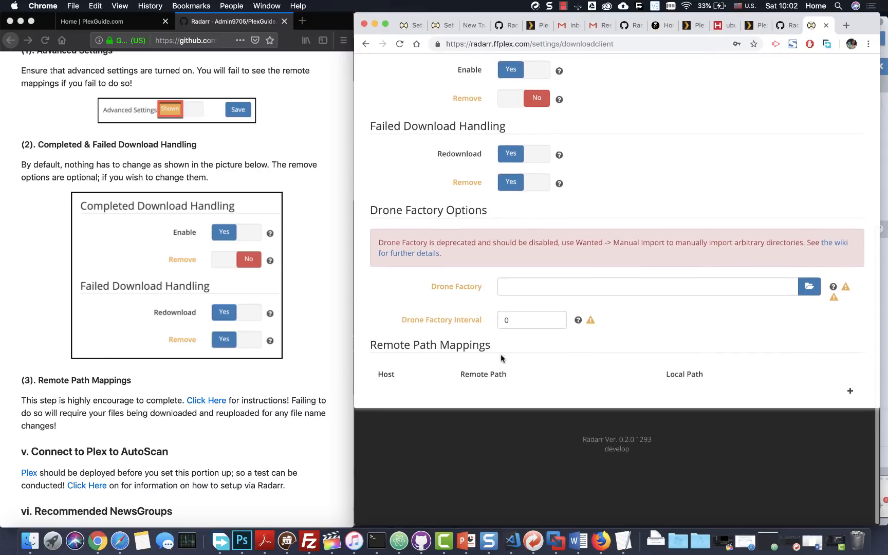
{"action": "scroll", "coordinate": [579, 393], "scroll_direction": "up", "scroll_amount": 5}
{"action": "scroll", "coordinate": [724, 247], "scroll_direction": "down", "scroll_amount": 3}
{"action": "scroll", "coordinate": [703, 263], "scroll_direction": "down", "scroll_amount": 2}
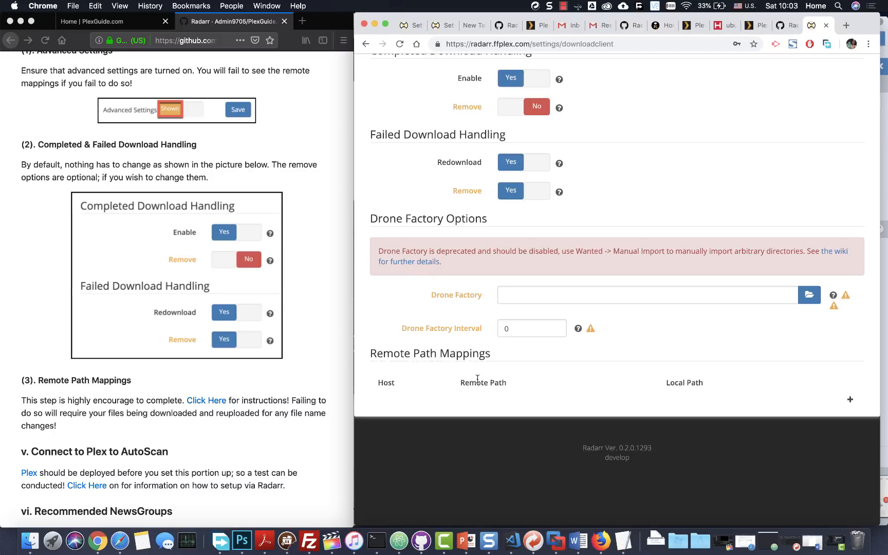
{"action": "scroll", "coordinate": [228, 327], "scroll_direction": "down", "scroll_amount": 5}
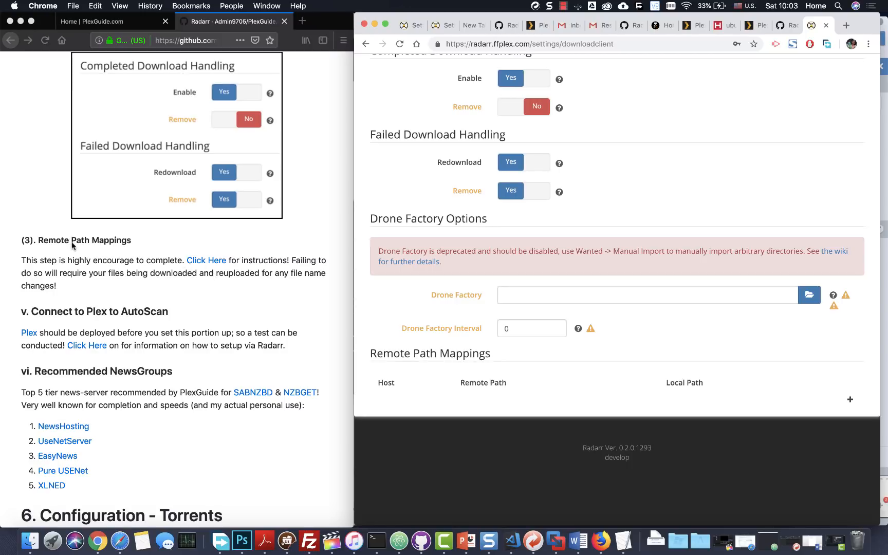
{"action": "left_click", "coordinate": [227, 267]}
{"action": "scroll", "coordinate": [206, 281], "scroll_direction": "down", "scroll_amount": 6}
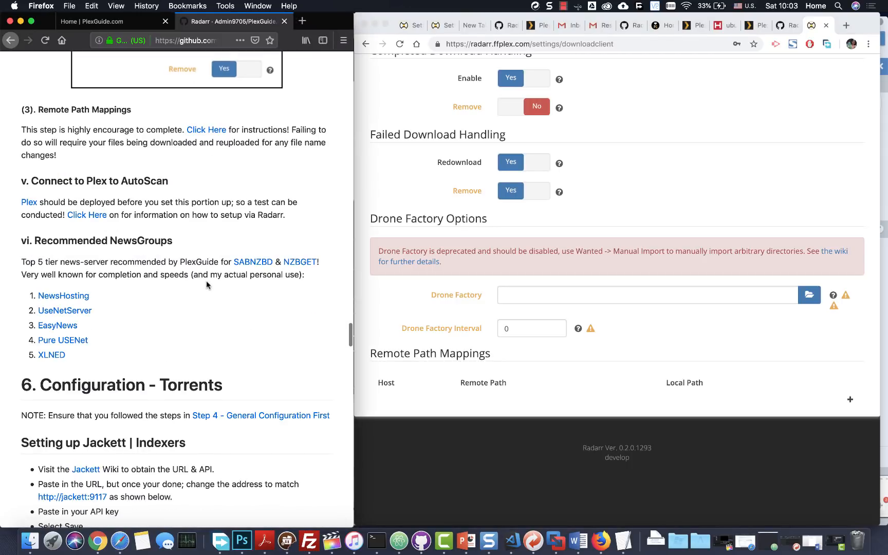
{"action": "scroll", "coordinate": [206, 280], "scroll_direction": "up", "scroll_amount": 12}
{"action": "scroll", "coordinate": [197, 404], "scroll_direction": "down", "scroll_amount": 3}
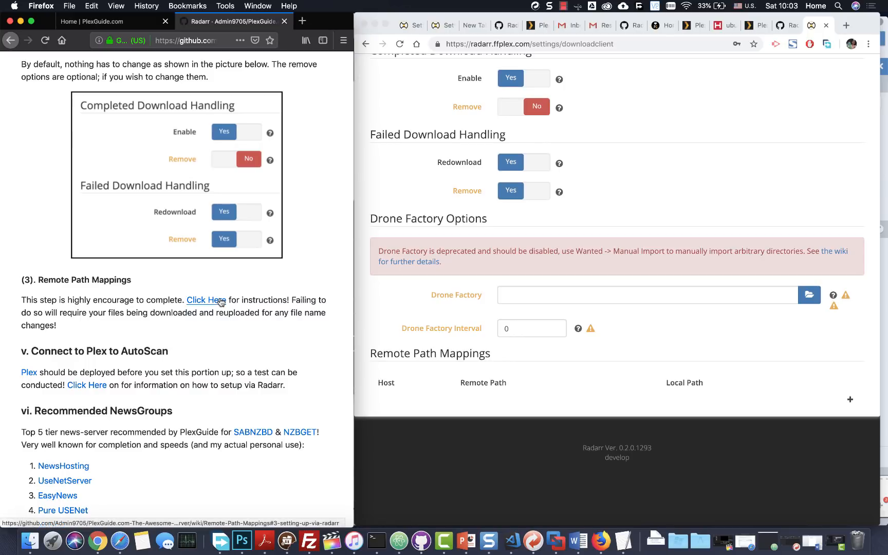
- Open the guide's Remote Path Mappings instructions and read through them
{"action": "left_click", "coordinate": [222, 303]}
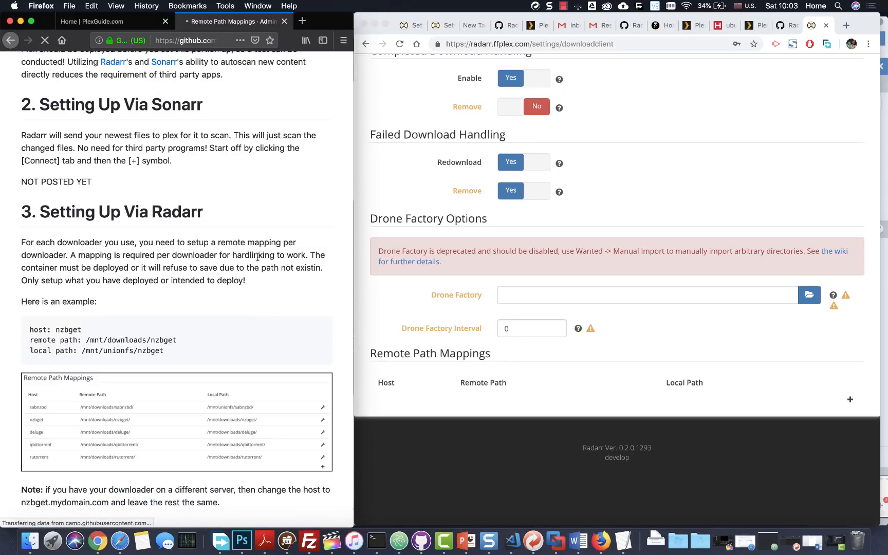
{"action": "scroll", "coordinate": [258, 257], "scroll_direction": "down", "scroll_amount": 4}
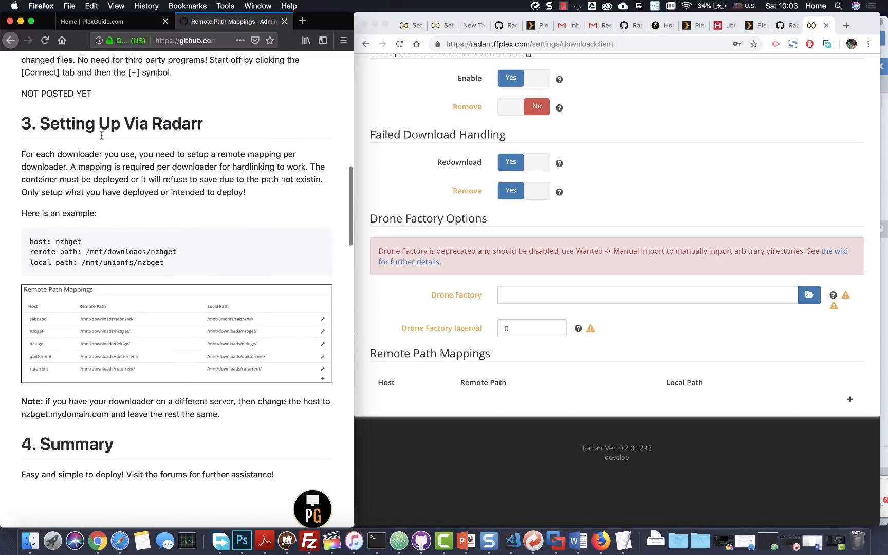
{"action": "scroll", "coordinate": [156, 174], "scroll_direction": "down", "scroll_amount": 2}
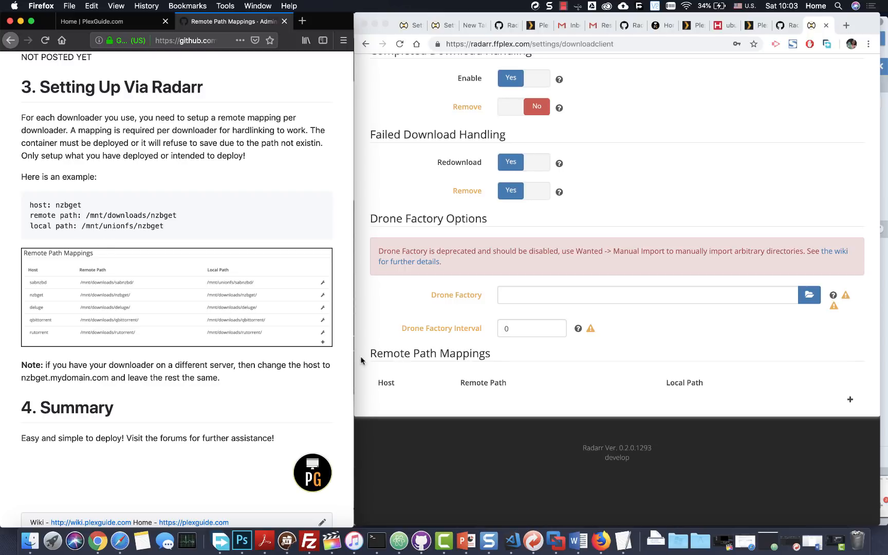
- Start a new remote path mapping in Radarr, leaving the Add Mapping dialog empty
{"action": "left_click", "coordinate": [854, 398]}
{"action": "left_click", "coordinate": [851, 404]}
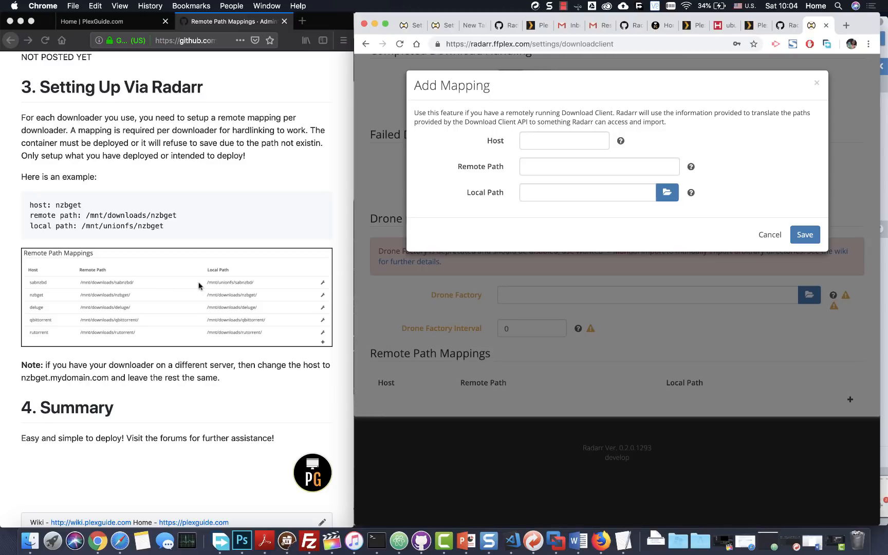
{"action": "scroll", "coordinate": [184, 252], "scroll_direction": "down", "scroll_amount": 4}
{"action": "scroll", "coordinate": [159, 273], "scroll_direction": "down", "scroll_amount": 5}
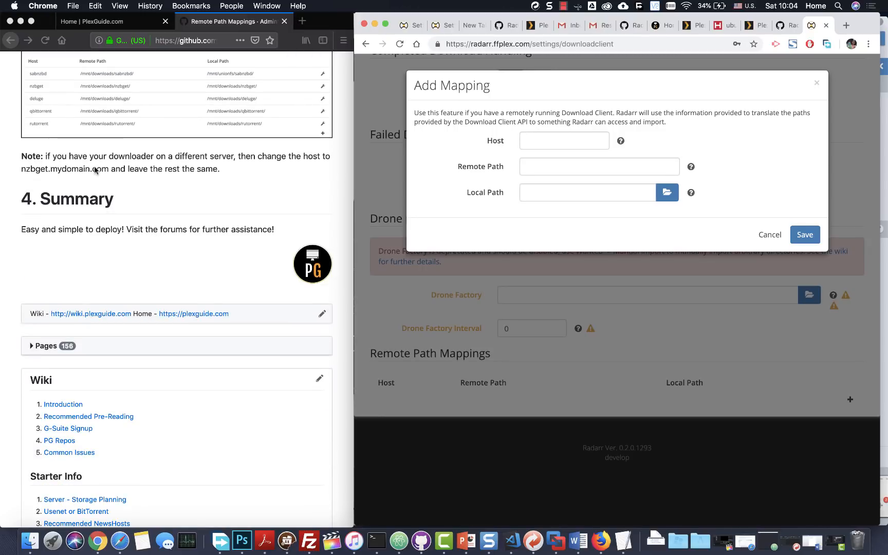
{"action": "scroll", "coordinate": [187, 179], "scroll_direction": "up", "scroll_amount": 1}
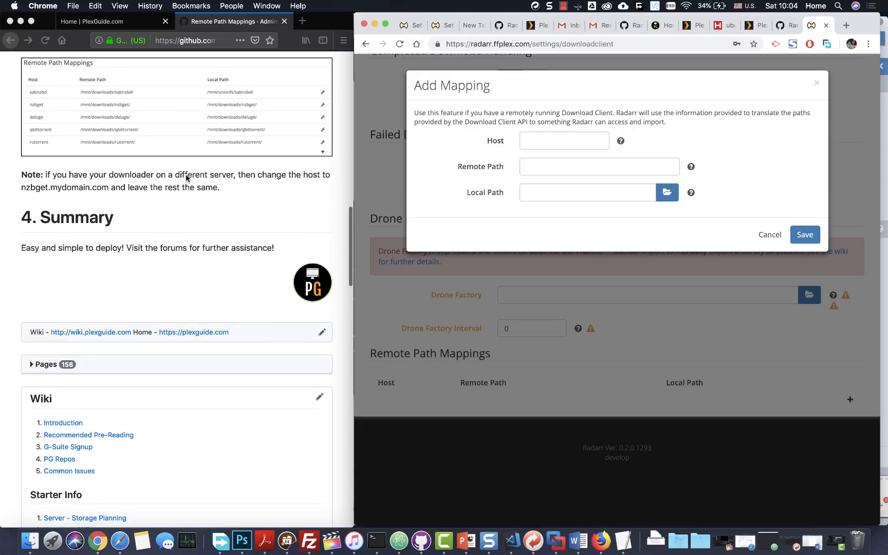
{"action": "scroll", "coordinate": [158, 176], "scroll_direction": "down", "scroll_amount": 1}
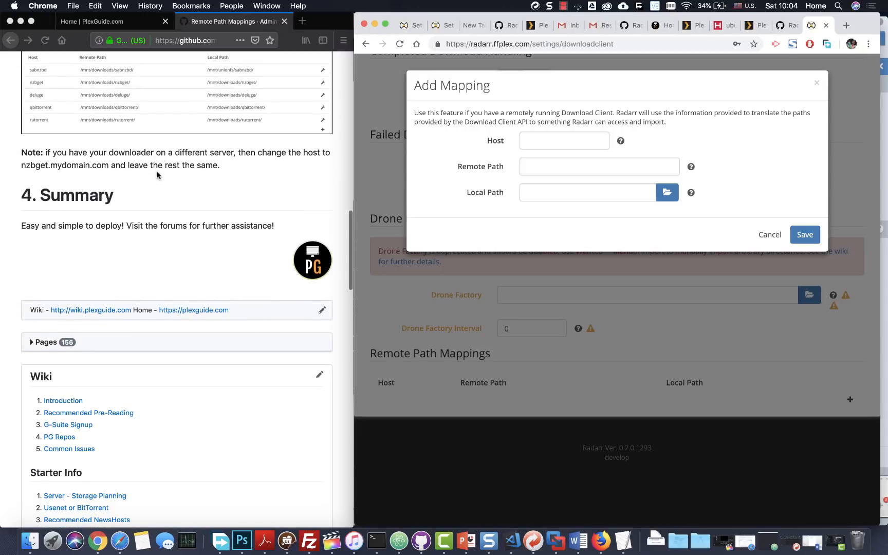
{"action": "scroll", "coordinate": [165, 193], "scroll_direction": "down", "scroll_amount": 2}
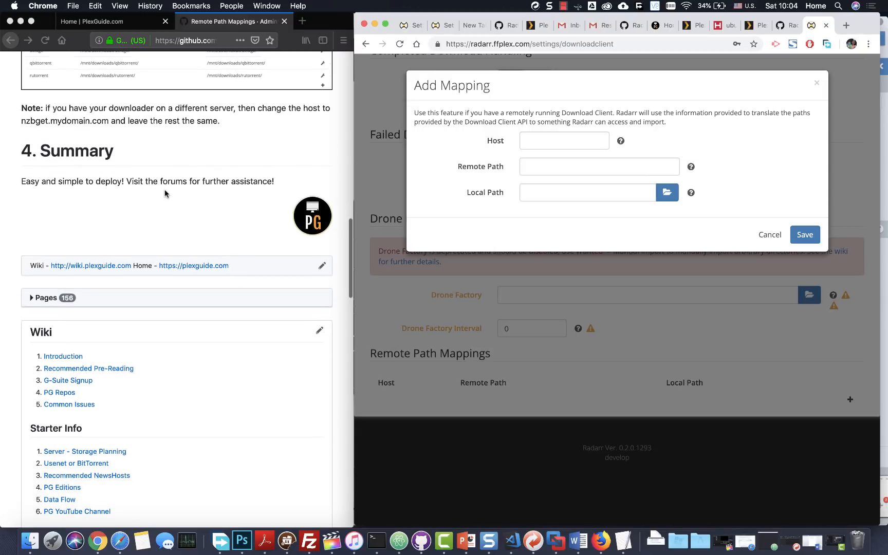
{"action": "scroll", "coordinate": [165, 193], "scroll_direction": "up", "scroll_amount": 12}
{"action": "scroll", "coordinate": [165, 193], "scroll_direction": "down", "scroll_amount": 20}
{"action": "scroll", "coordinate": [165, 194], "scroll_direction": "up", "scroll_amount": 20}
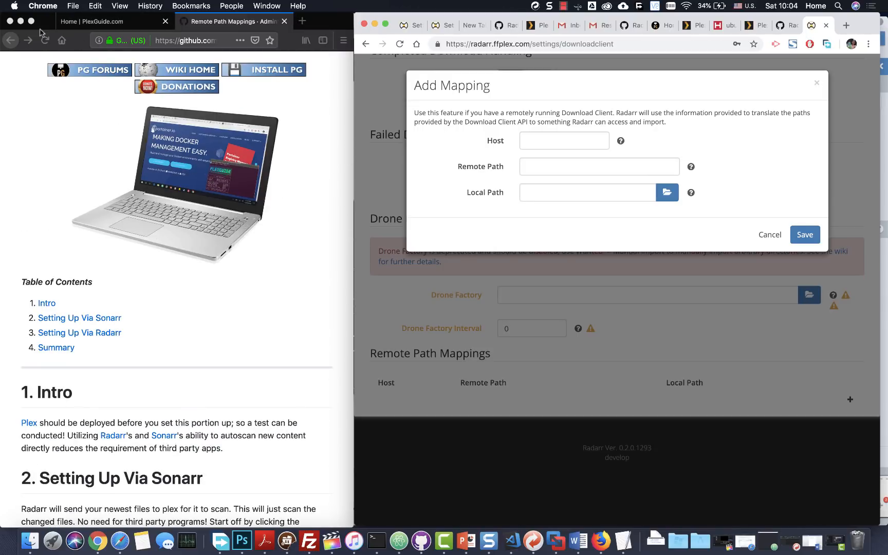
- Return the guide to its main Radarr page and go to the Plex to AutoScan instructions
{"action": "left_click", "coordinate": [10, 40]}
{"action": "scroll", "coordinate": [73, 81], "scroll_direction": "down", "scroll_amount": 5}
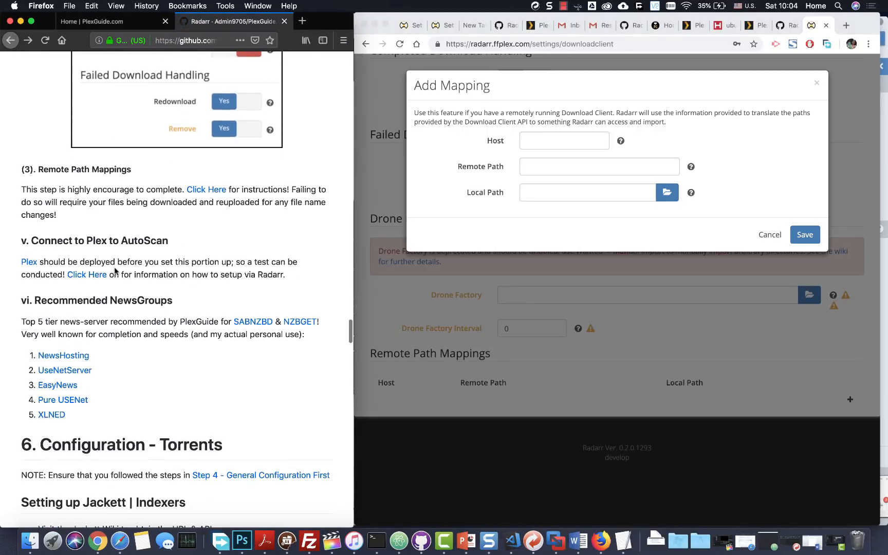
{"action": "left_click", "coordinate": [93, 279]}
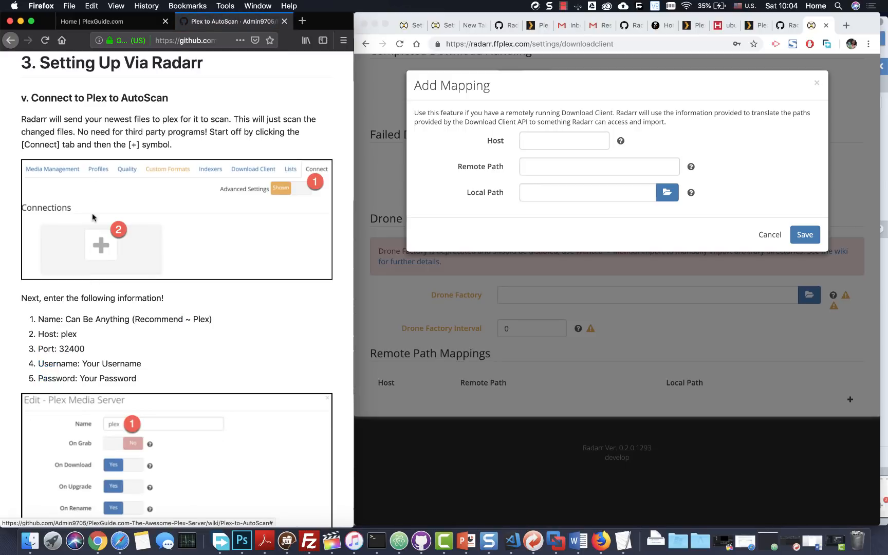
- Dismiss the empty Add Mapping form in Radarr
{"action": "scroll", "coordinate": [93, 249], "scroll_direction": "down", "scroll_amount": 3}
{"action": "scroll", "coordinate": [110, 141], "scroll_direction": "up", "scroll_amount": 5}
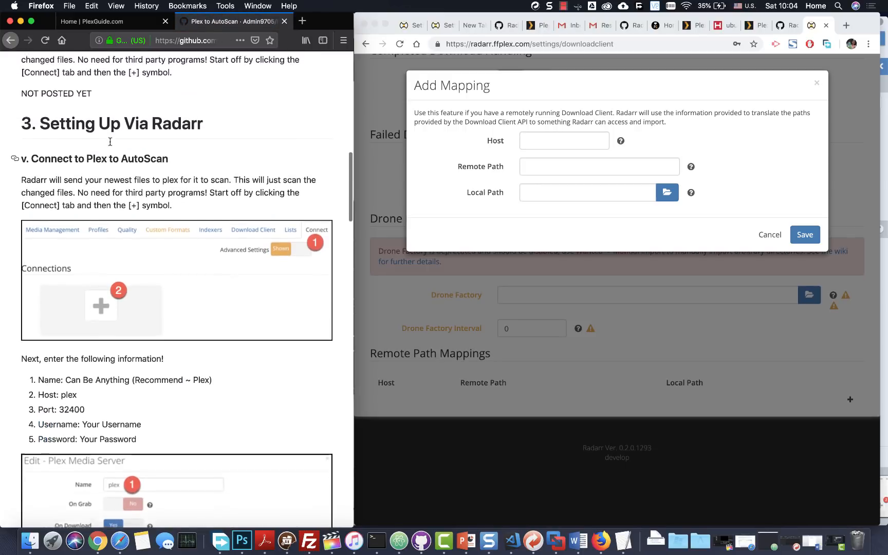
{"action": "scroll", "coordinate": [110, 192], "scroll_direction": "down", "scroll_amount": 6}
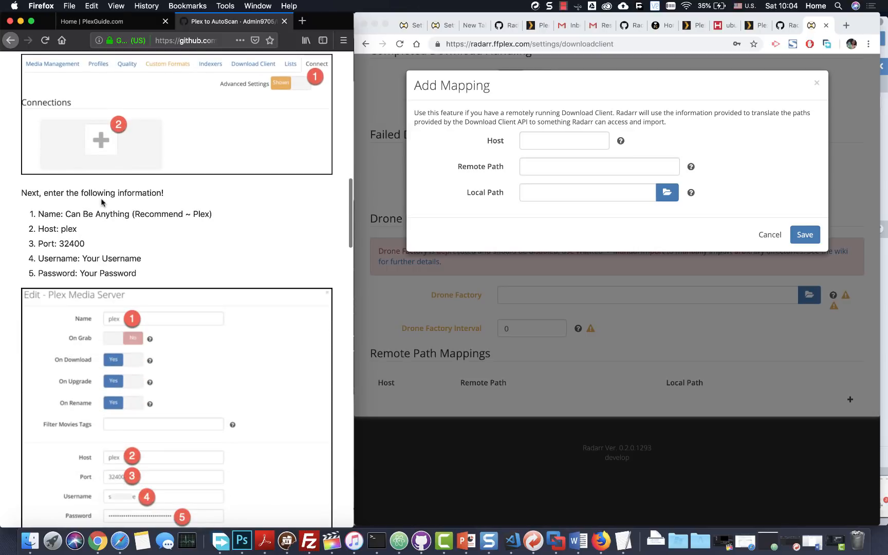
{"action": "scroll", "coordinate": [102, 202], "scroll_direction": "up", "scroll_amount": 4}
{"action": "scroll", "coordinate": [102, 202], "scroll_direction": "down", "scroll_amount": 2}
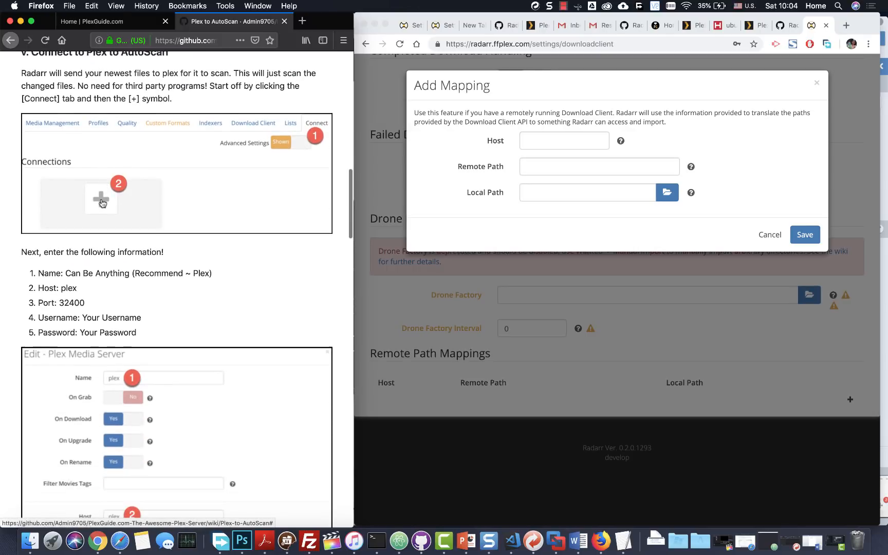
{"action": "left_click", "coordinate": [592, 330]}
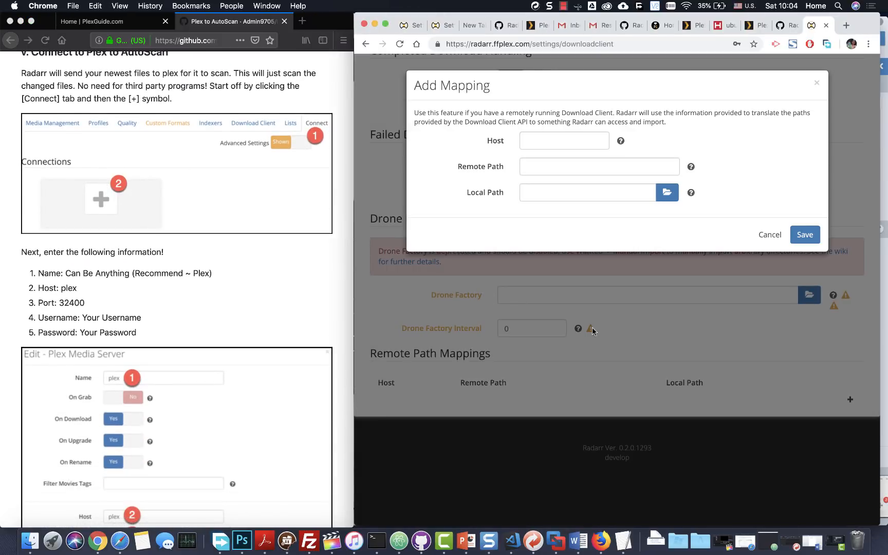
{"action": "left_click", "coordinate": [648, 301]}
- Go to the Connect settings and bring up the Add Notification list of connection types
{"action": "scroll", "coordinate": [712, 175], "scroll_direction": "up", "scroll_amount": 5}
{"action": "left_click", "coordinate": [743, 171]}
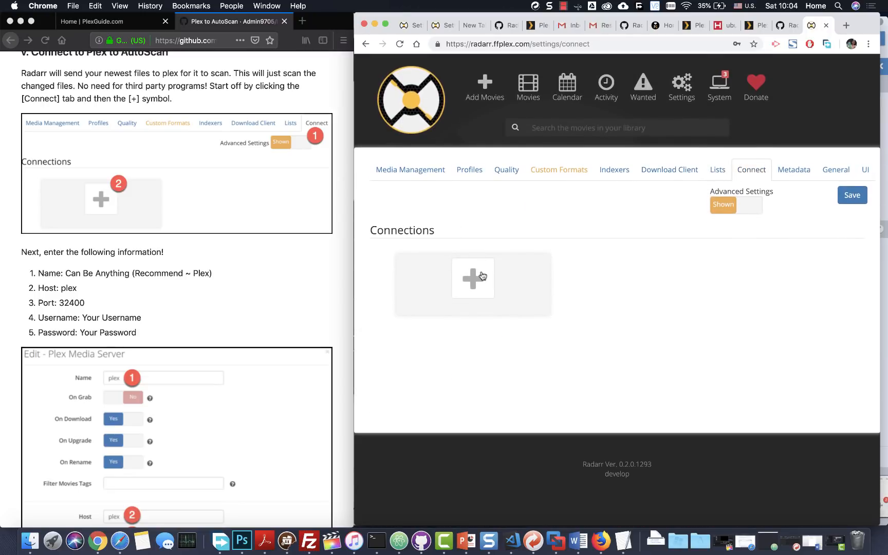
{"action": "left_click", "coordinate": [480, 276]}
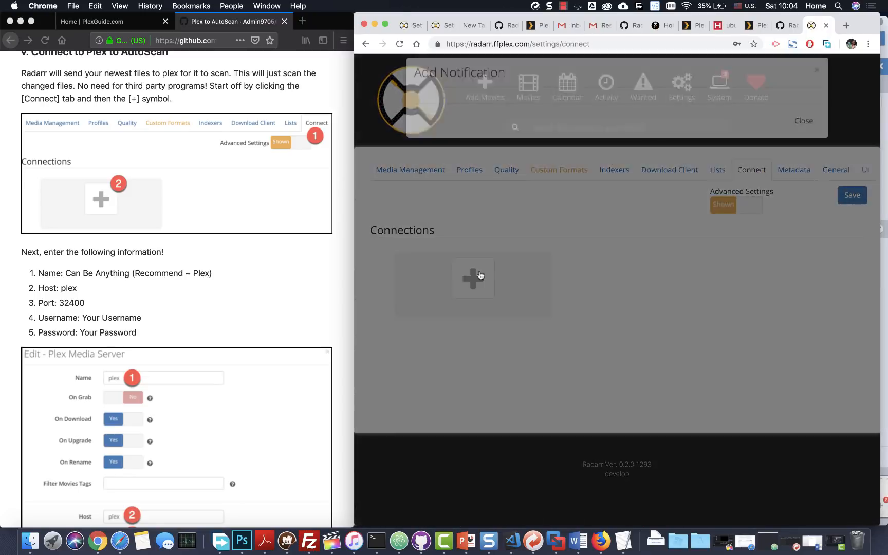
{"action": "scroll", "coordinate": [462, 216], "scroll_direction": "down", "scroll_amount": 5}
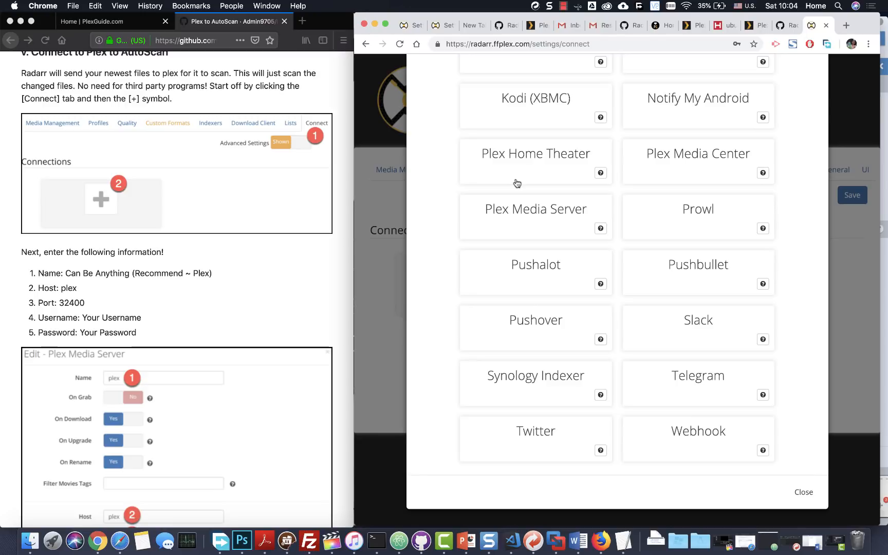
- Open the Plex Media Server connection form (port 32400 prefilled) and cancel it unsaved
{"action": "left_click", "coordinate": [542, 228]}
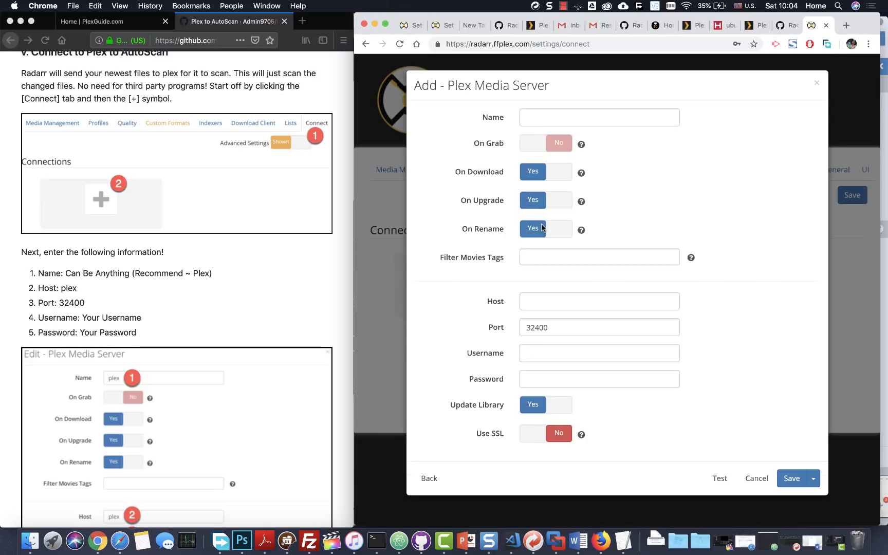
{"action": "scroll", "coordinate": [294, 216], "scroll_direction": "down", "scroll_amount": 5}
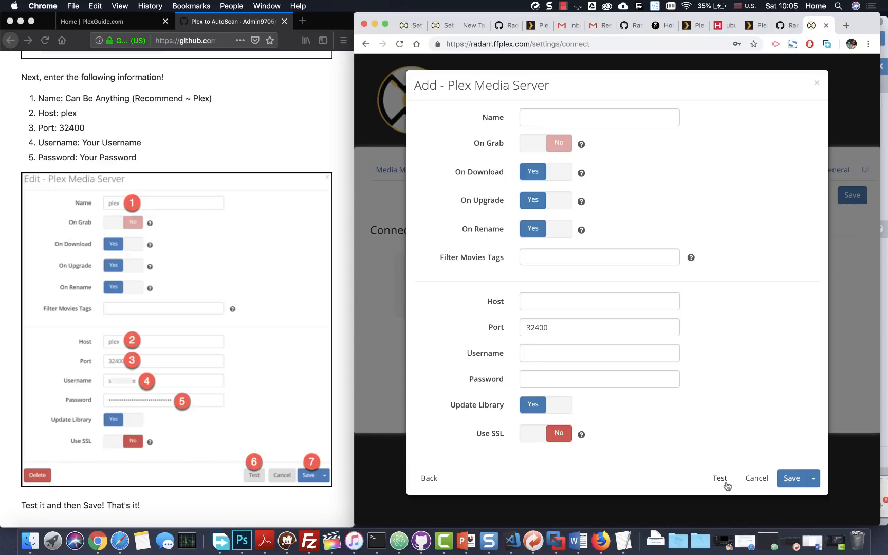
{"action": "left_click", "coordinate": [757, 479]}
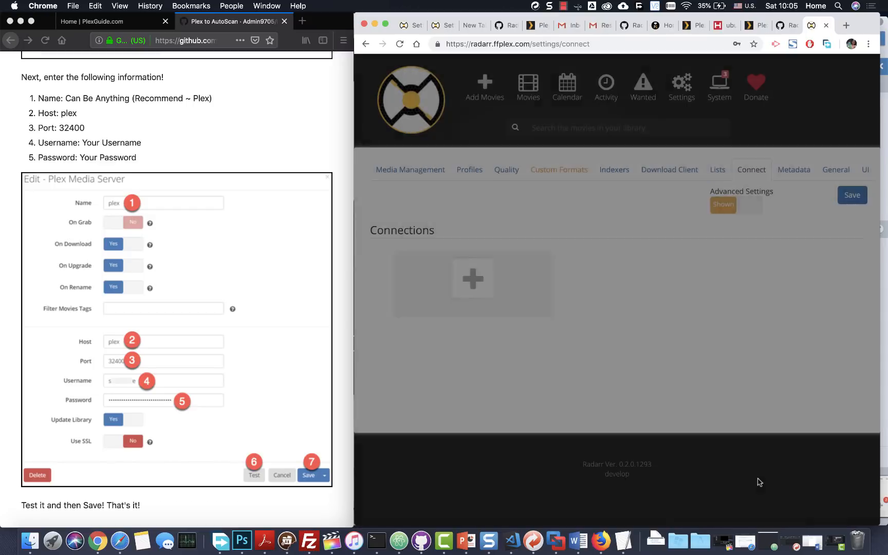
- Take the wiki guide back to its previous page
{"action": "scroll", "coordinate": [250, 333], "scroll_direction": "down", "scroll_amount": 5}
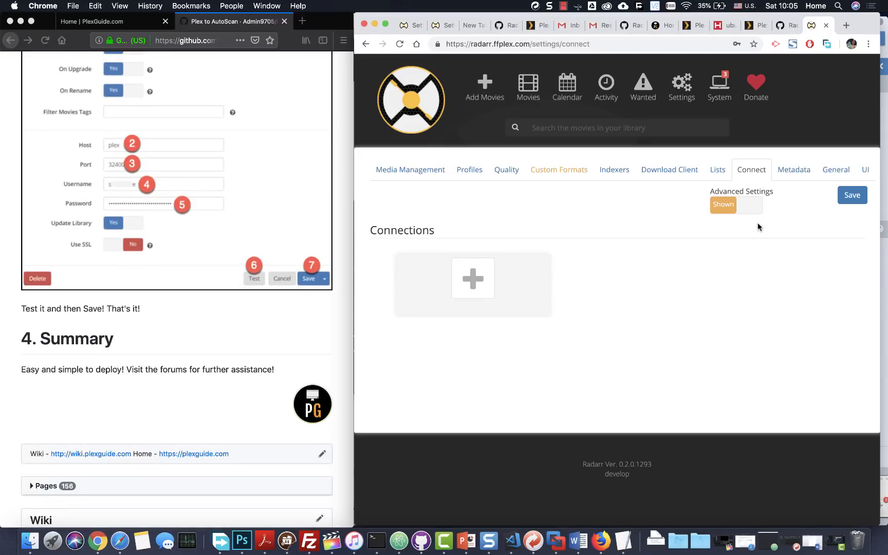
{"action": "scroll", "coordinate": [241, 267], "scroll_direction": "down", "scroll_amount": 4}
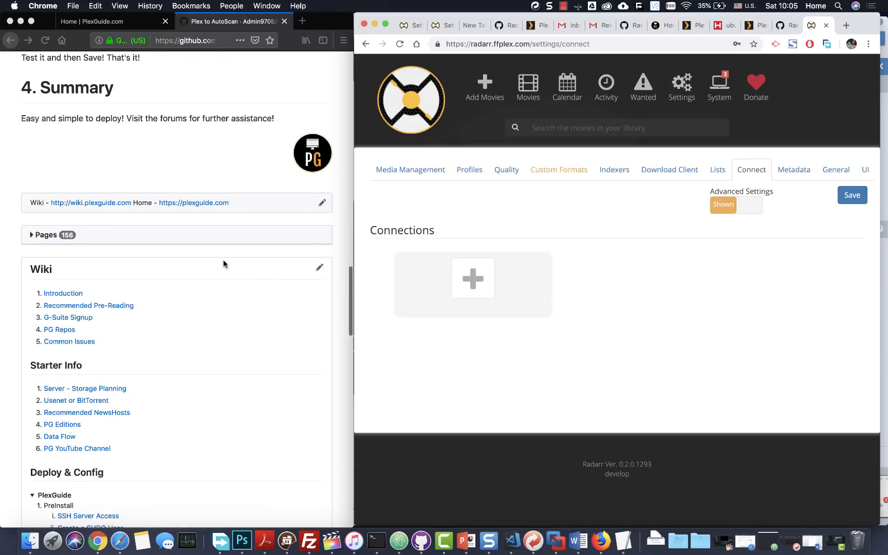
{"action": "scroll", "coordinate": [224, 264], "scroll_direction": "up", "scroll_amount": 5}
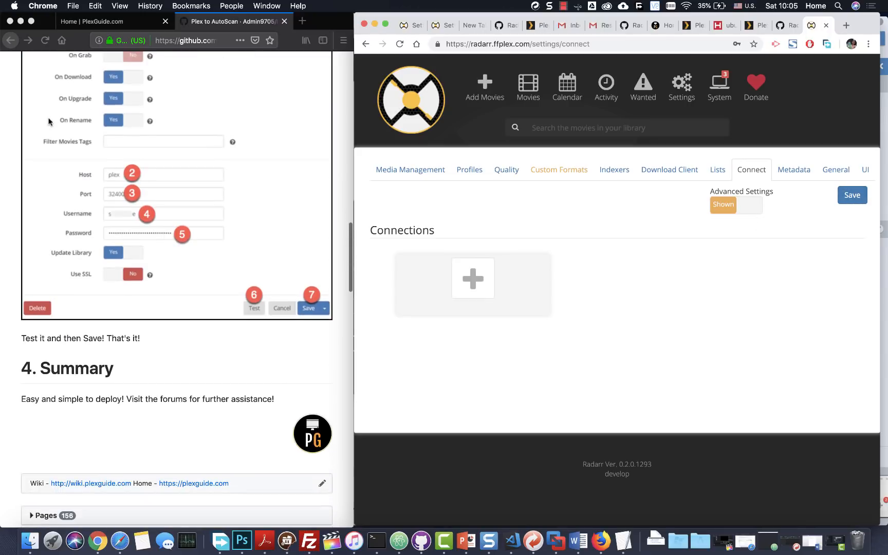
{"action": "left_click", "coordinate": [9, 40]}
- Scroll the guide to 'b. Setting Up a Downloader', then return focus to Radarr
{"action": "scroll", "coordinate": [100, 304], "scroll_direction": "down", "scroll_amount": 2}
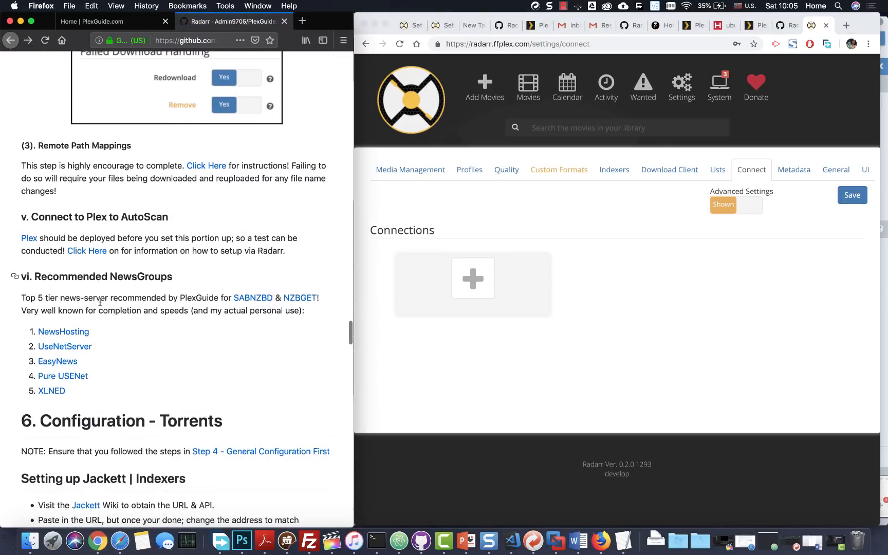
{"action": "scroll", "coordinate": [108, 218], "scroll_direction": "down", "scroll_amount": 3}
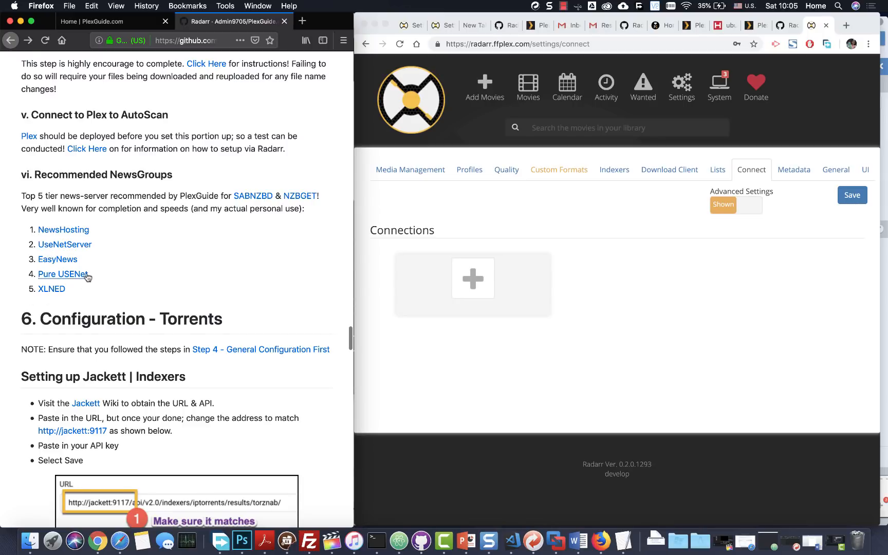
{"action": "scroll", "coordinate": [103, 257], "scroll_direction": "down", "scroll_amount": 3}
{"action": "scroll", "coordinate": [131, 224], "scroll_direction": "down", "scroll_amount": 2}
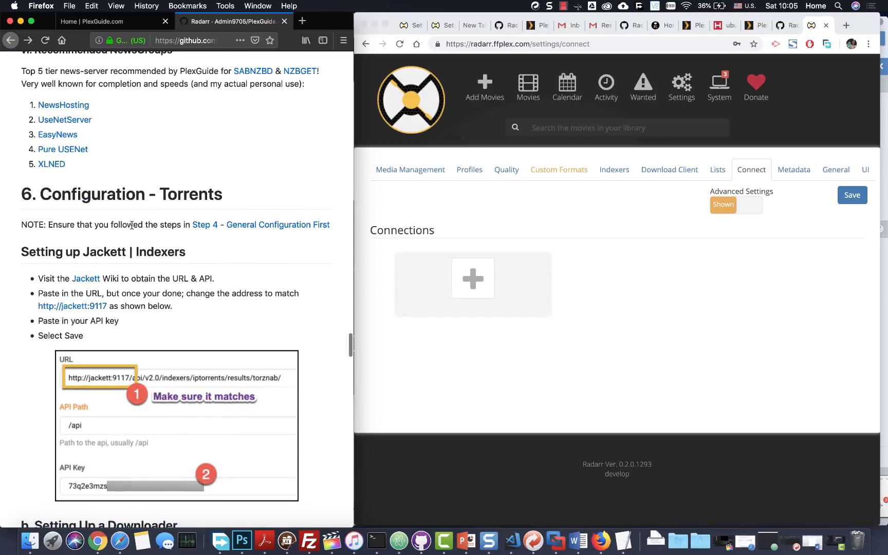
{"action": "scroll", "coordinate": [131, 224], "scroll_direction": "down", "scroll_amount": 3}
{"action": "scroll", "coordinate": [131, 224], "scroll_direction": "up", "scroll_amount": 4}
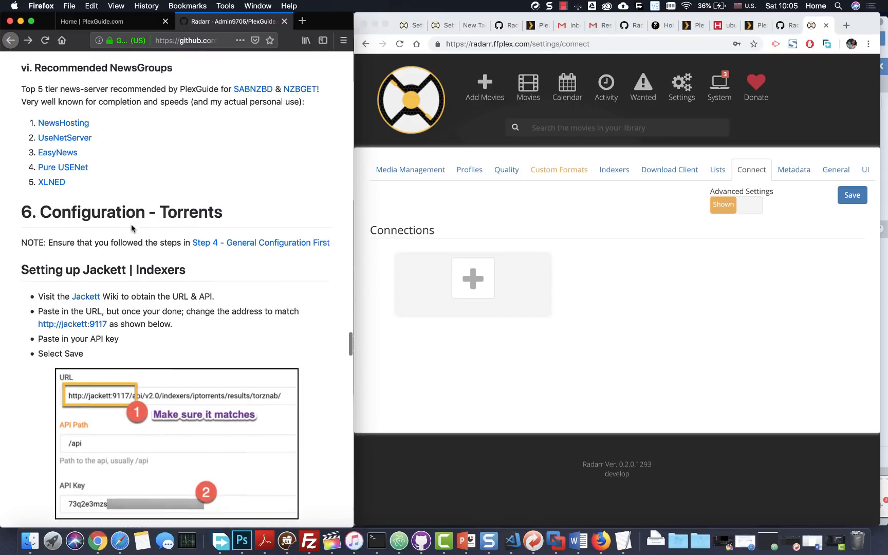
{"action": "scroll", "coordinate": [99, 217], "scroll_direction": "down", "scroll_amount": 3}
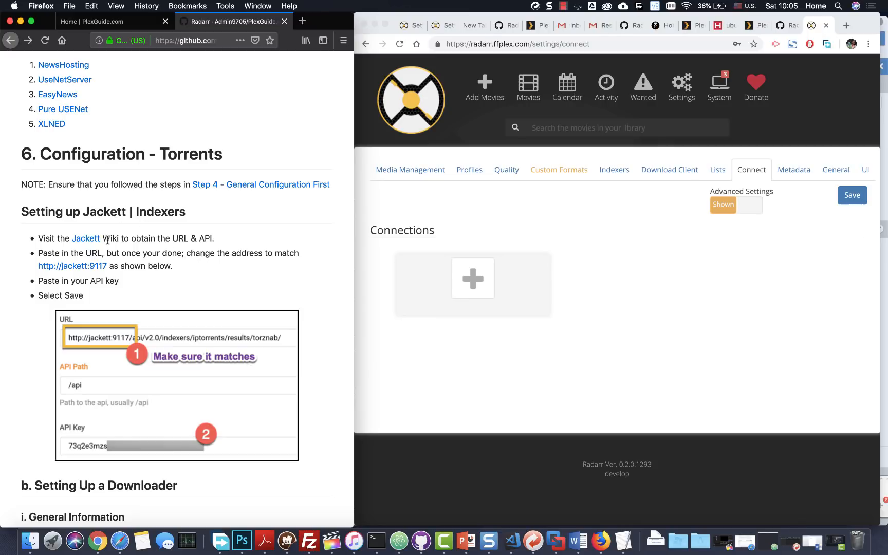
{"action": "scroll", "coordinate": [103, 170], "scroll_direction": "down", "scroll_amount": 5}
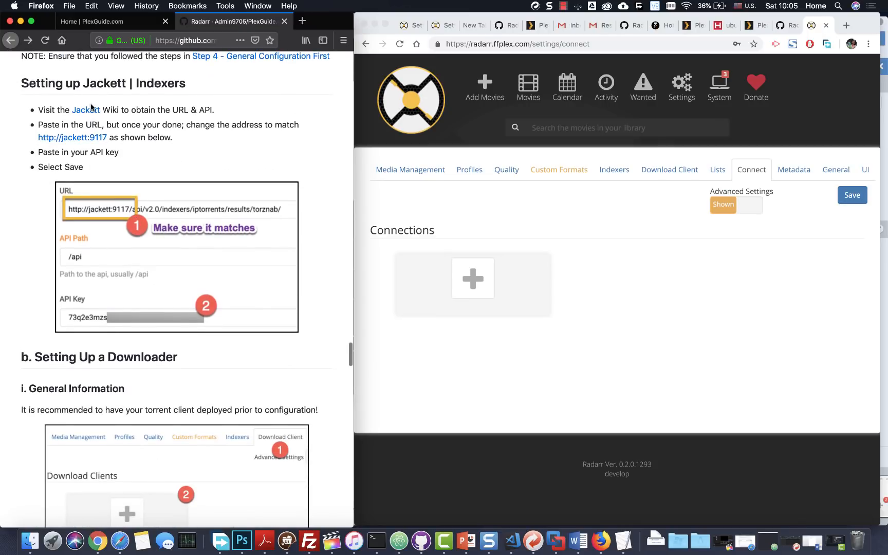
{"action": "scroll", "coordinate": [99, 142], "scroll_direction": "up", "scroll_amount": 3}
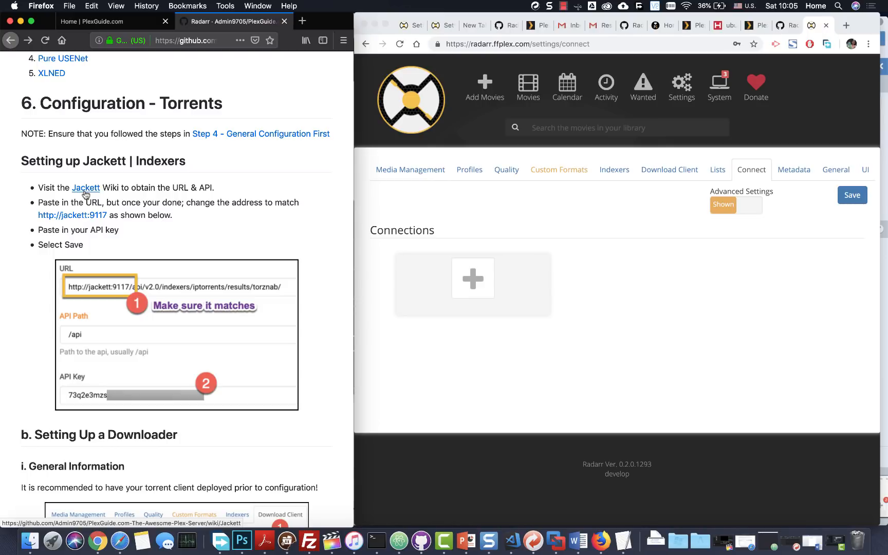
{"action": "scroll", "coordinate": [85, 194], "scroll_direction": "down", "scroll_amount": 5}
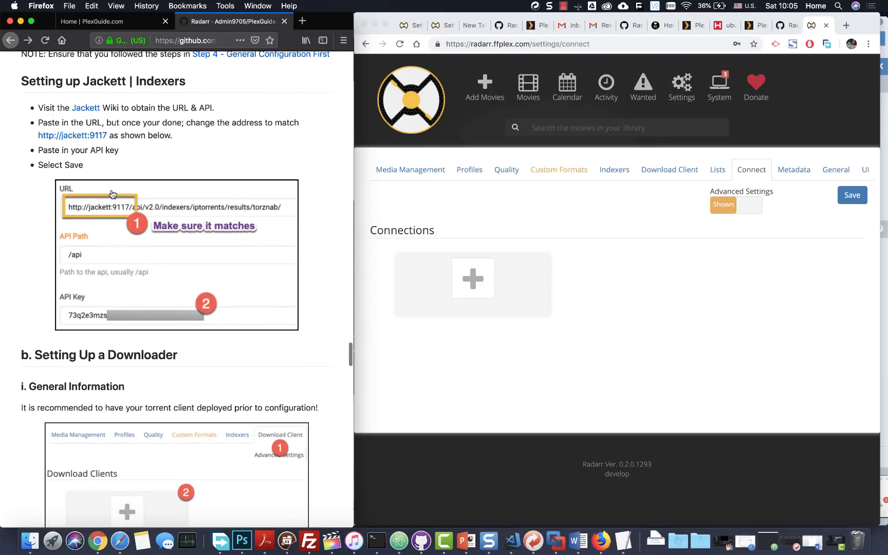
{"action": "scroll", "coordinate": [85, 170], "scroll_direction": "up", "scroll_amount": 4}
{"action": "scroll", "coordinate": [98, 201], "scroll_direction": "down", "scroll_amount": 3}
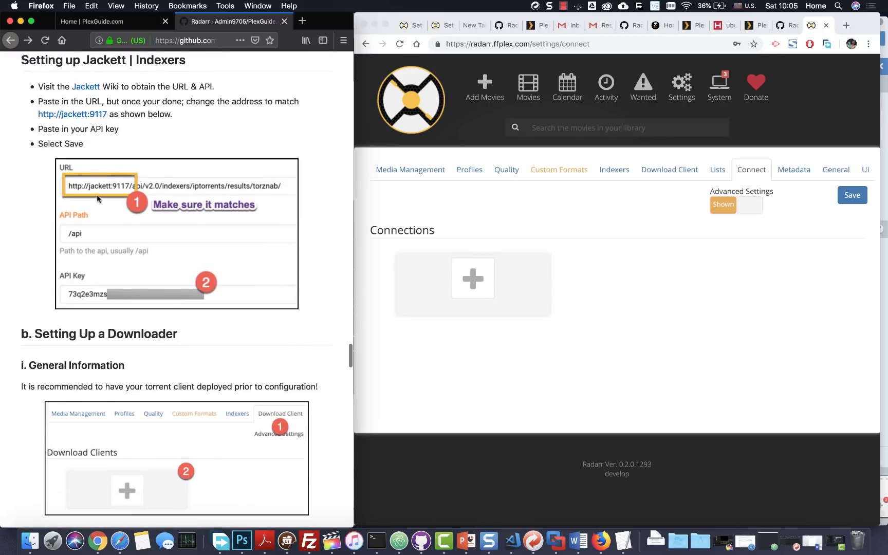
{"action": "scroll", "coordinate": [147, 189], "scroll_direction": "up", "scroll_amount": 3}
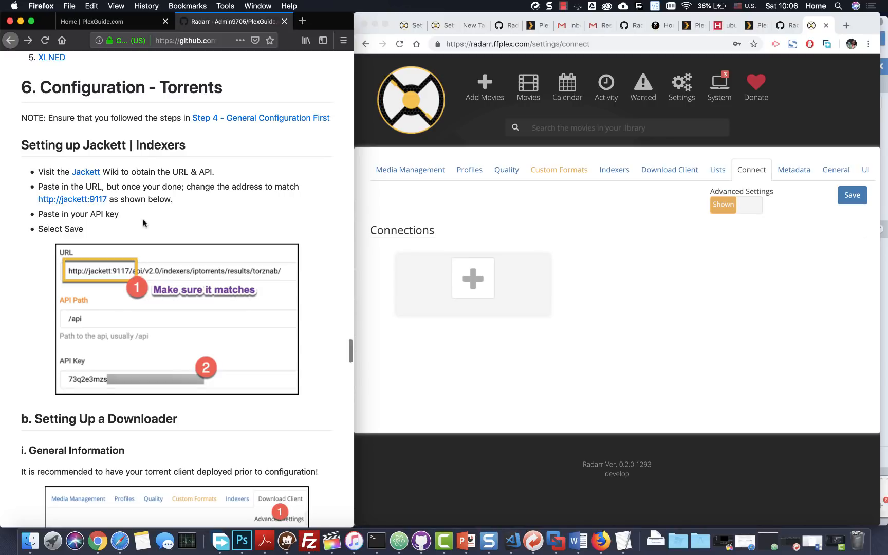
{"action": "scroll", "coordinate": [145, 224], "scroll_direction": "down", "scroll_amount": 5}
{"action": "scroll", "coordinate": [144, 224], "scroll_direction": "down", "scroll_amount": 7}
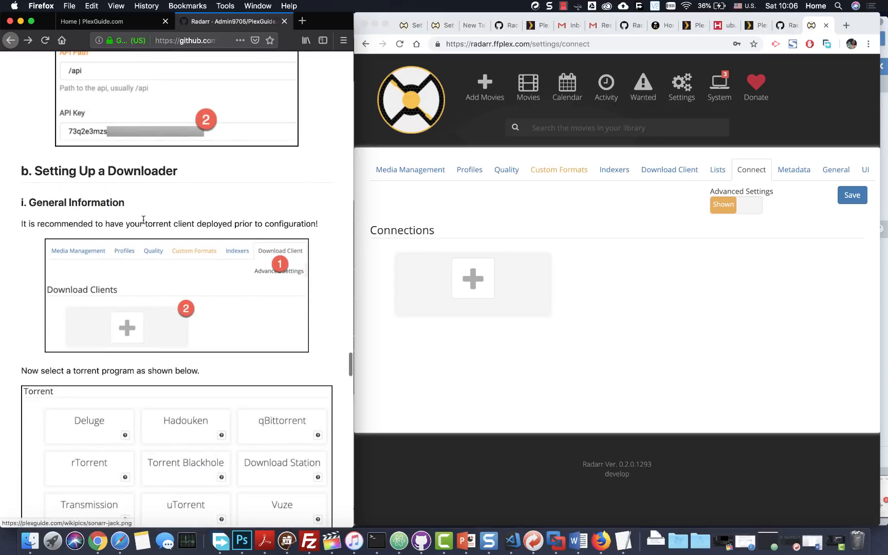
{"action": "scroll", "coordinate": [145, 224], "scroll_direction": "up", "scroll_amount": 1}
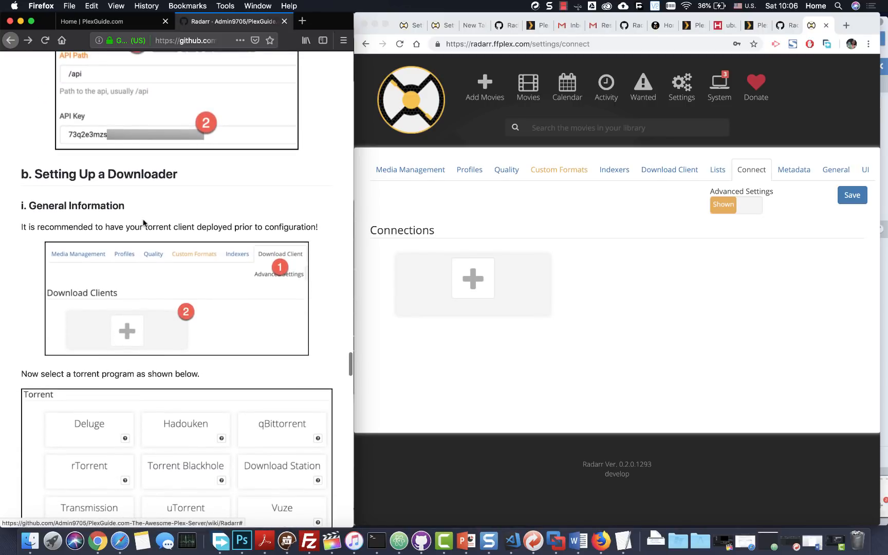
{"action": "left_click", "coordinate": [616, 161]}
- From the Indexers tab, open a blank Newznab form, compare it with the Jackett example, and cancel
{"action": "left_click", "coordinate": [617, 168]}
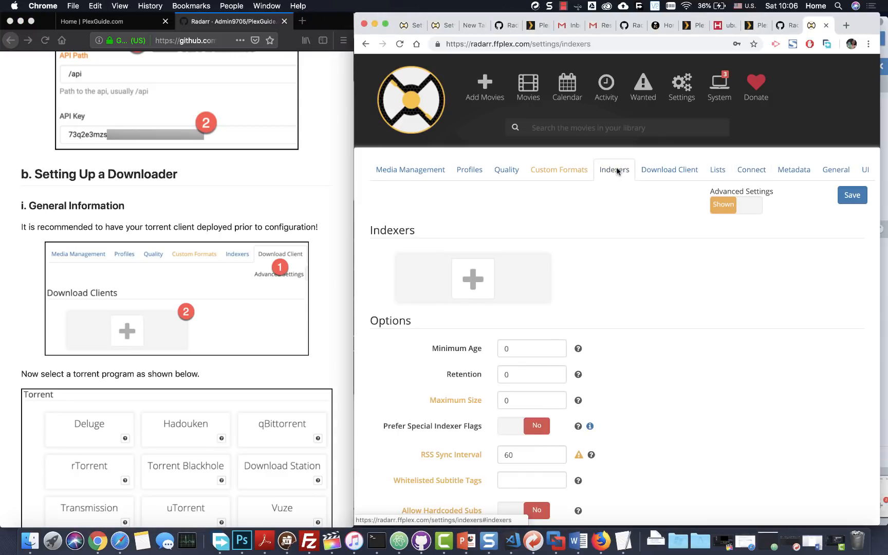
{"action": "left_click", "coordinate": [466, 268]}
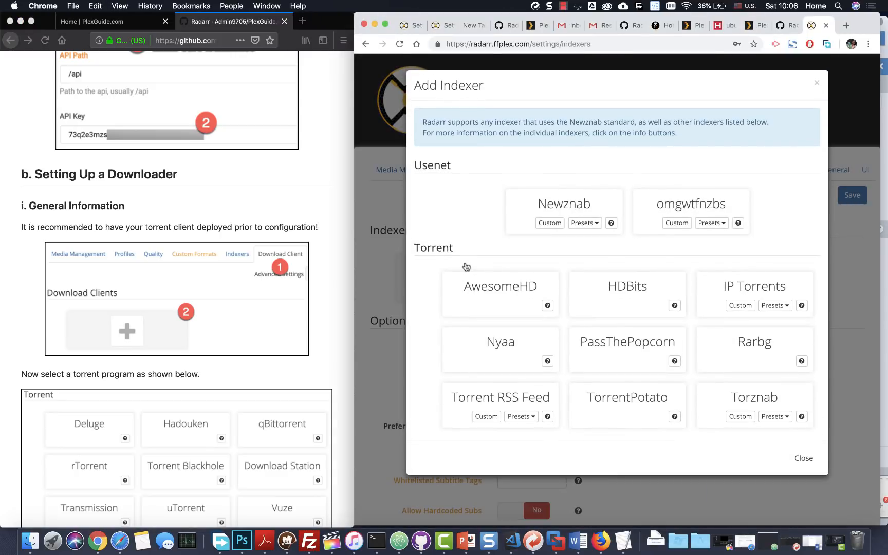
{"action": "left_click", "coordinate": [525, 212]}
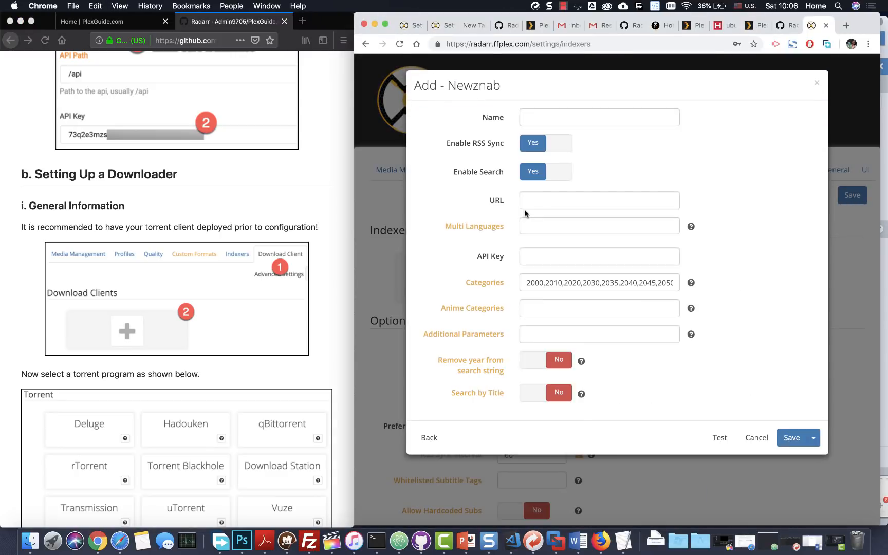
{"action": "scroll", "coordinate": [149, 284], "scroll_direction": "up", "scroll_amount": 5}
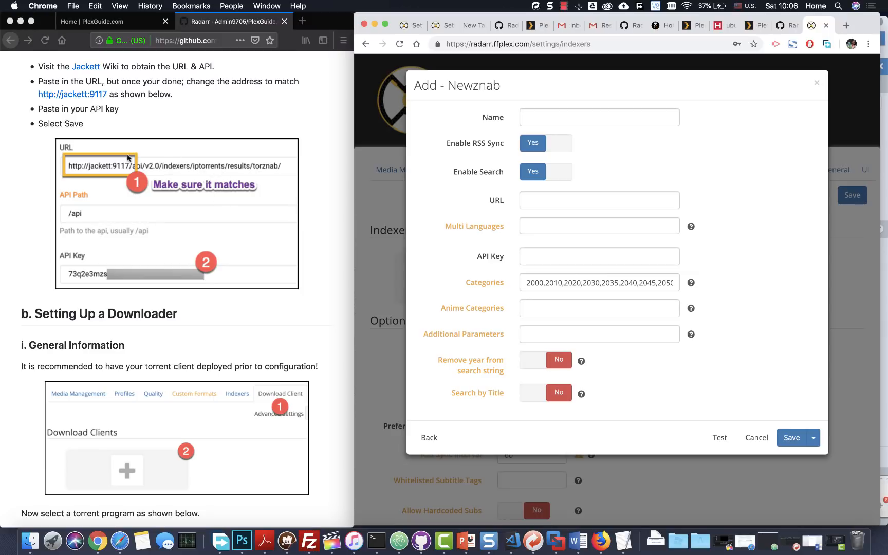
{"action": "scroll", "coordinate": [171, 159], "scroll_direction": "up", "scroll_amount": 3}
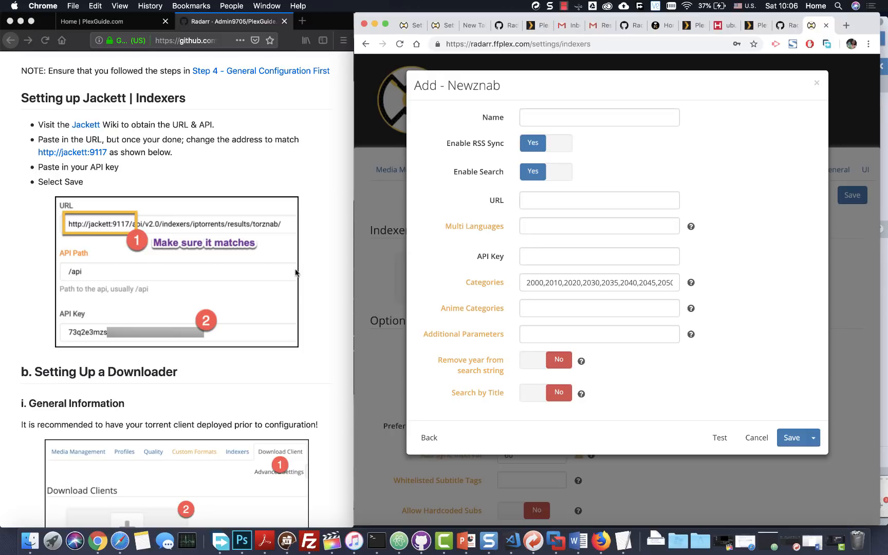
{"action": "scroll", "coordinate": [531, 246], "scroll_direction": "down", "scroll_amount": 2}
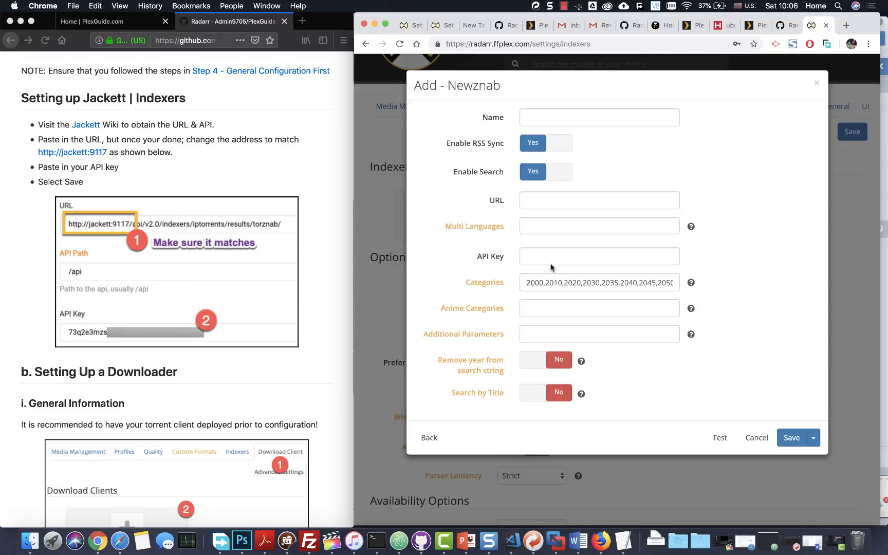
{"action": "left_click", "coordinate": [749, 445]}
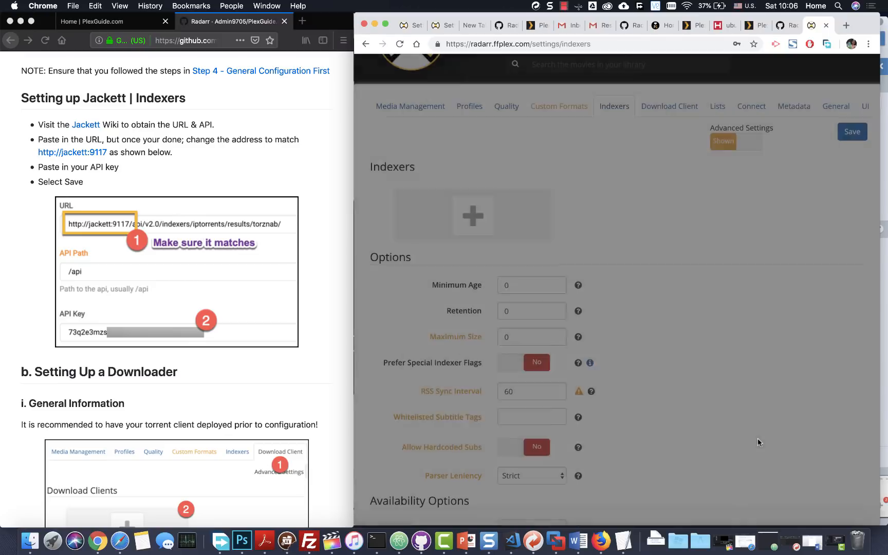
- Go to the Download Client settings and open the Add Download Client picker to browse available clients
{"action": "scroll", "coordinate": [128, 328], "scroll_direction": "down", "scroll_amount": 5}
{"action": "scroll", "coordinate": [127, 328], "scroll_direction": "up", "scroll_amount": 2}
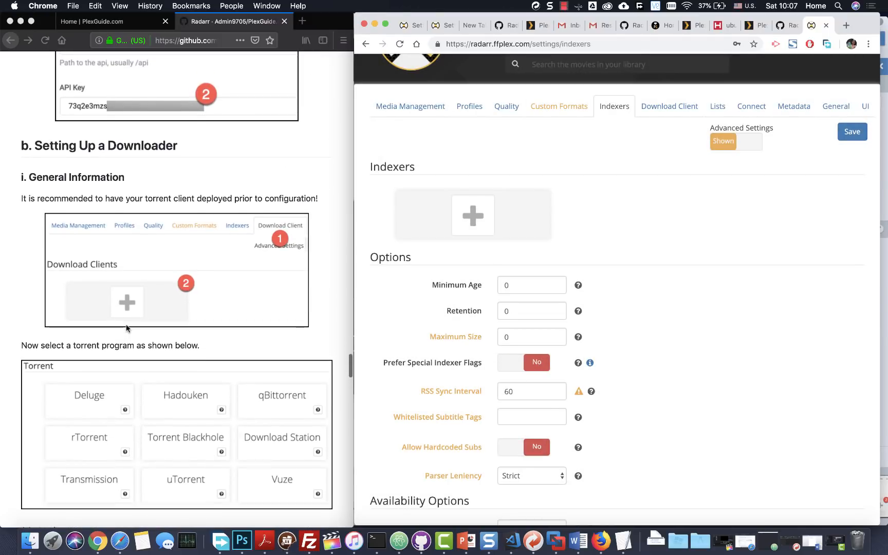
{"action": "scroll", "coordinate": [126, 330], "scroll_direction": "down", "scroll_amount": 3}
{"action": "left_click", "coordinate": [663, 108]}
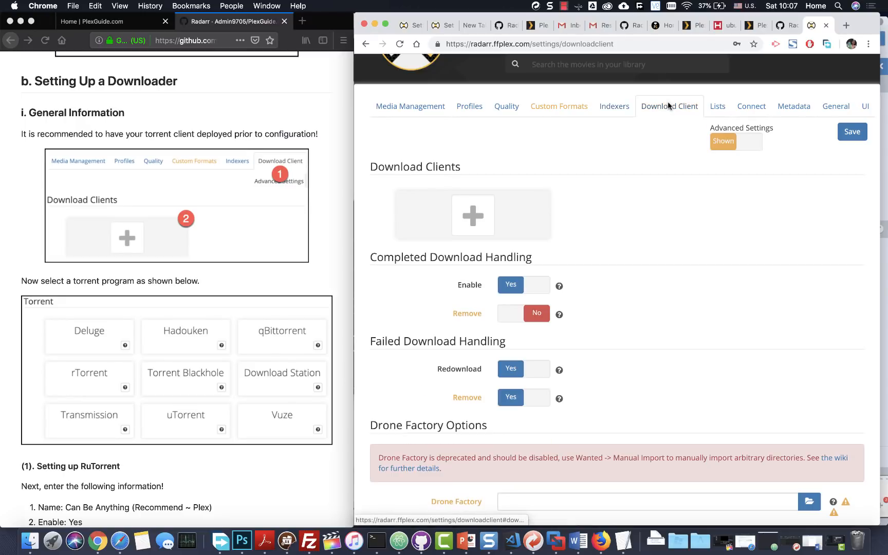
{"action": "left_click", "coordinate": [447, 197]}
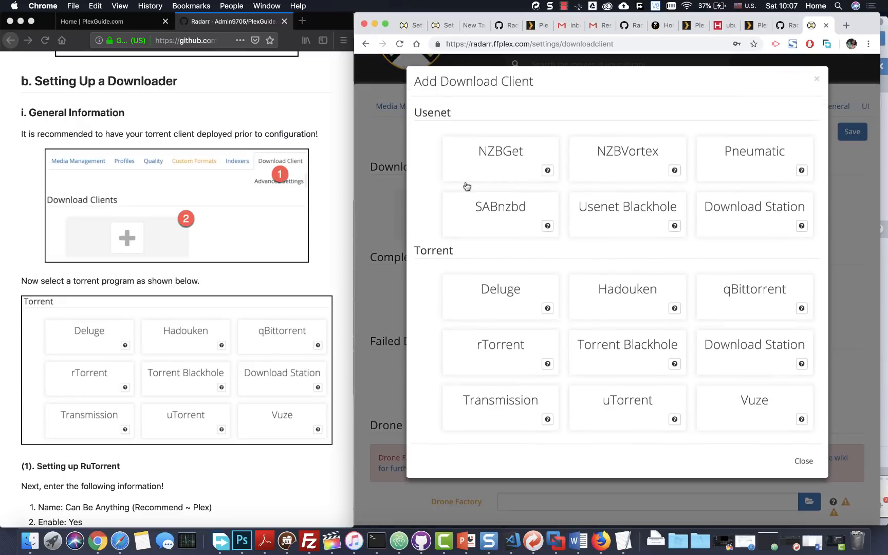
{"action": "scroll", "coordinate": [273, 209], "scroll_direction": "down", "scroll_amount": 1}
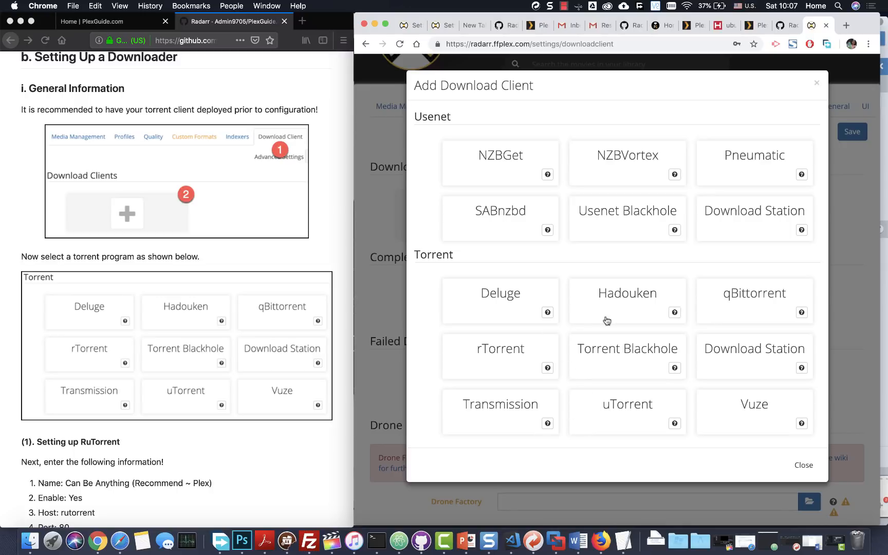
{"action": "scroll", "coordinate": [103, 353], "scroll_direction": "down", "scroll_amount": 10}
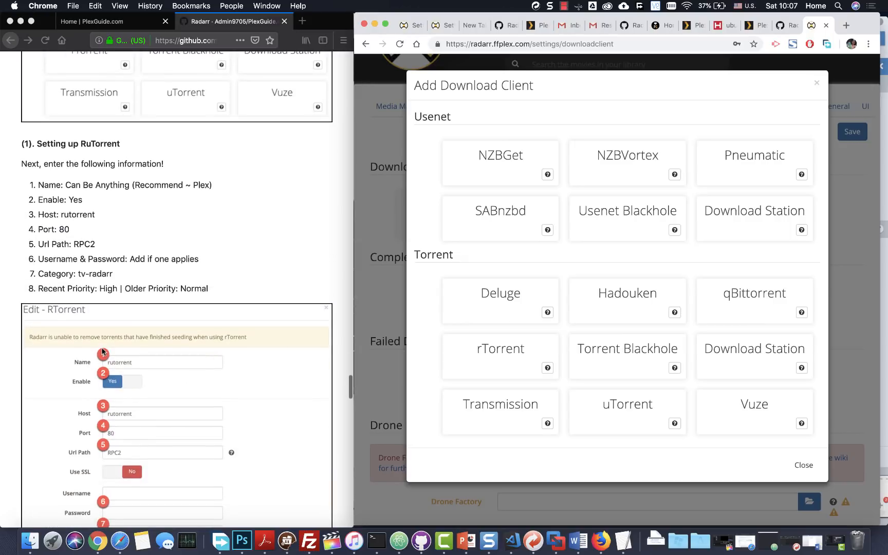
{"action": "scroll", "coordinate": [101, 353], "scroll_direction": "down", "scroll_amount": 5}
{"action": "scroll", "coordinate": [98, 283], "scroll_direction": "up", "scroll_amount": 3}
{"action": "scroll", "coordinate": [94, 238], "scroll_direction": "down", "scroll_amount": 1}
{"action": "scroll", "coordinate": [96, 226], "scroll_direction": "down", "scroll_amount": 6}
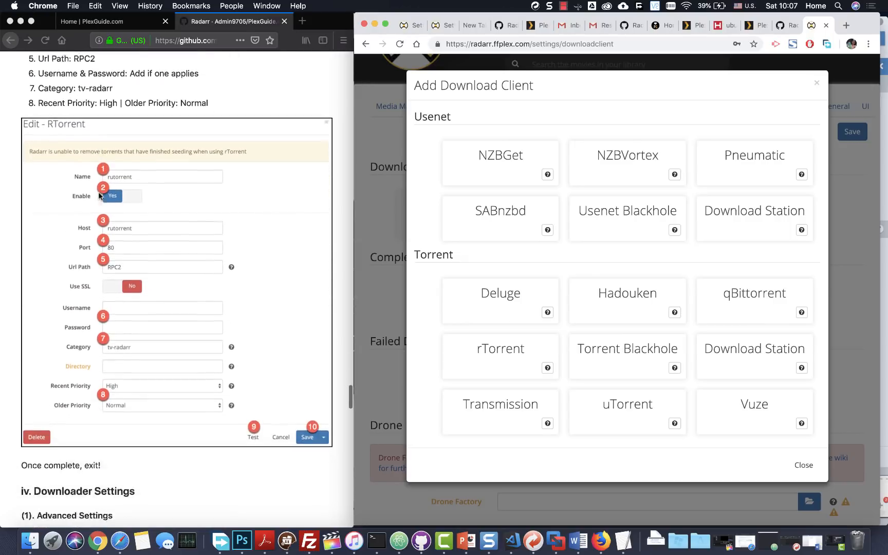
{"action": "scroll", "coordinate": [118, 237], "scroll_direction": "down", "scroll_amount": 2}
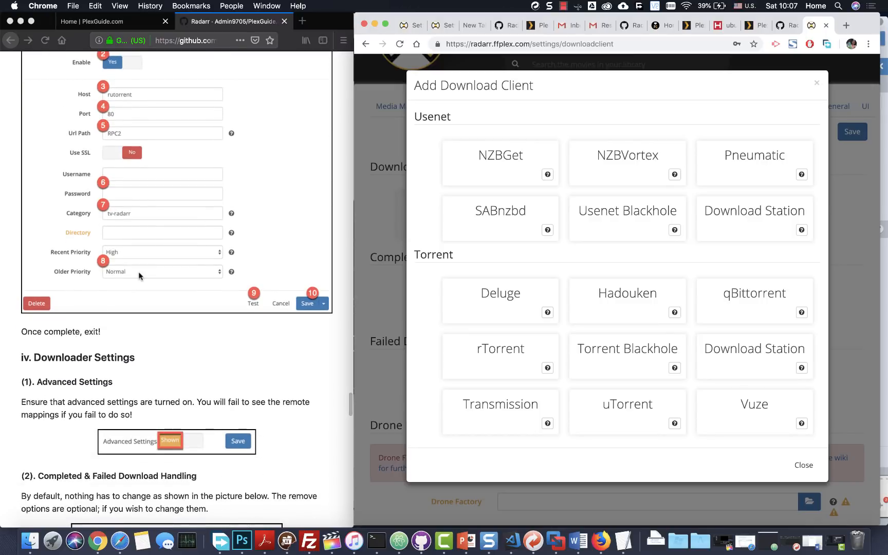
{"action": "scroll", "coordinate": [138, 276], "scroll_direction": "up", "scroll_amount": 10}
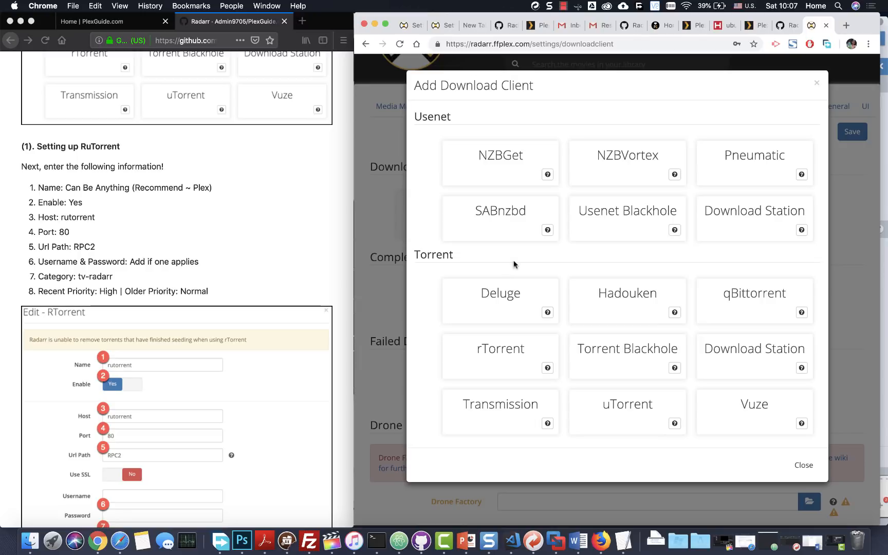
- Choose rTorrent and review its form: host localhost, port 8080, category radarr
{"action": "left_click", "coordinate": [514, 349]}
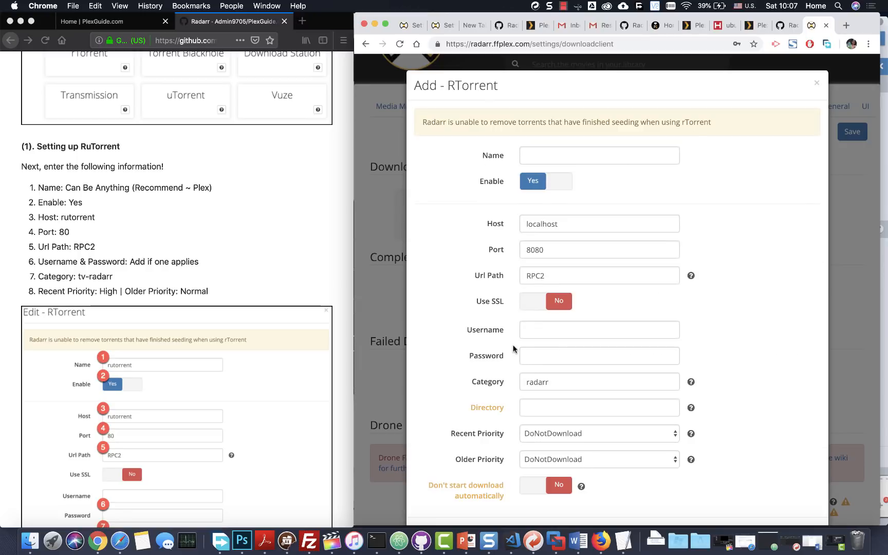
{"action": "scroll", "coordinate": [190, 376], "scroll_direction": "down", "scroll_amount": 3}
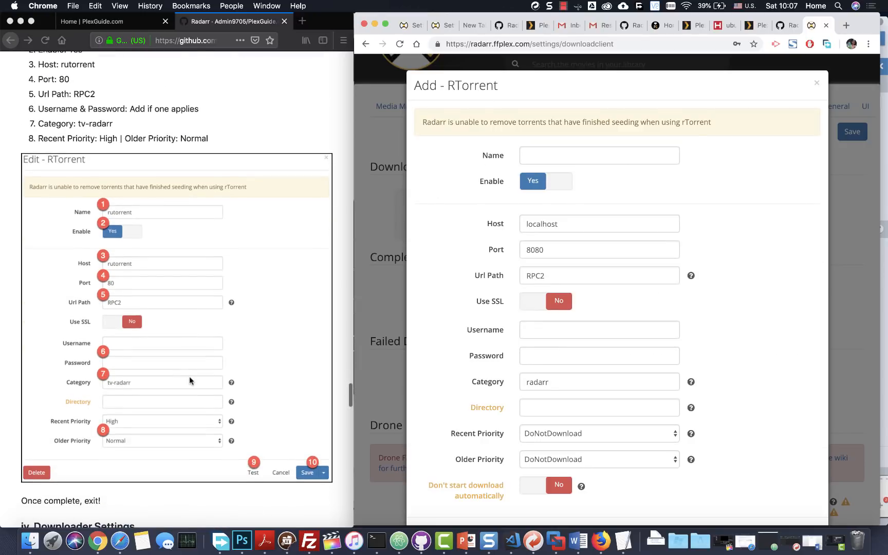
{"action": "scroll", "coordinate": [190, 376], "scroll_direction": "down", "scroll_amount": 1}
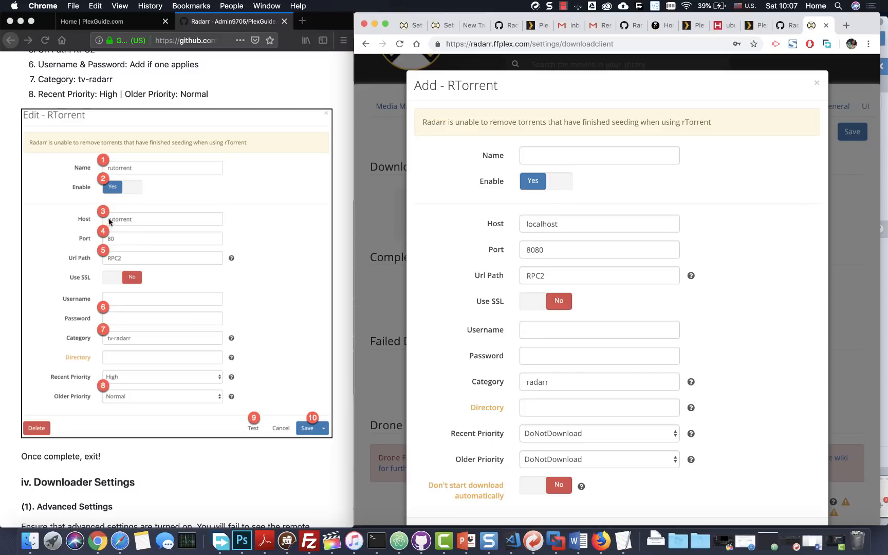
{"action": "scroll", "coordinate": [550, 316], "scroll_direction": "down", "scroll_amount": 1}
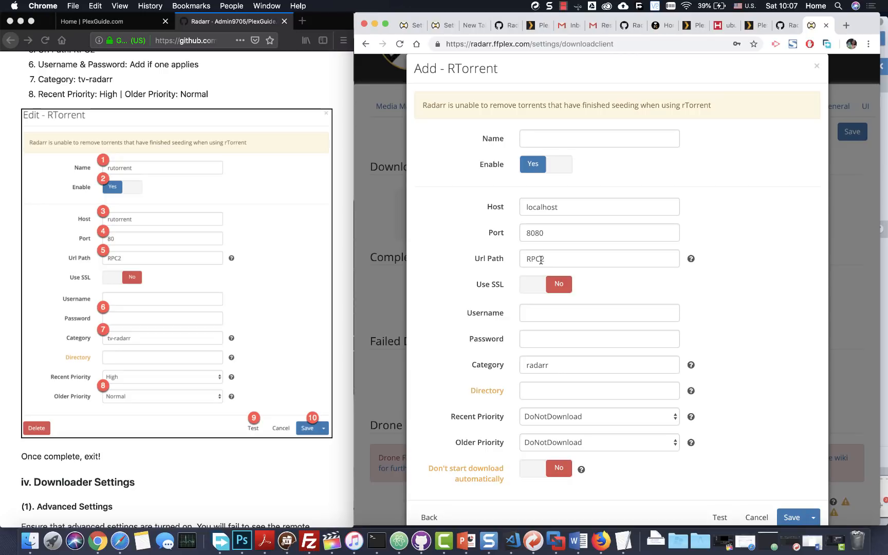
{"action": "scroll", "coordinate": [556, 262], "scroll_direction": "down", "scroll_amount": 2}
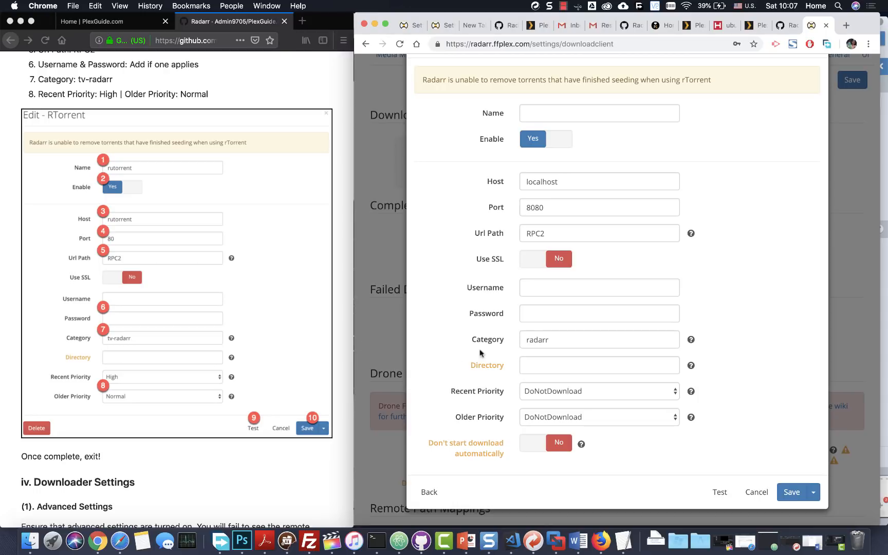
{"action": "left_click", "coordinate": [526, 340]}
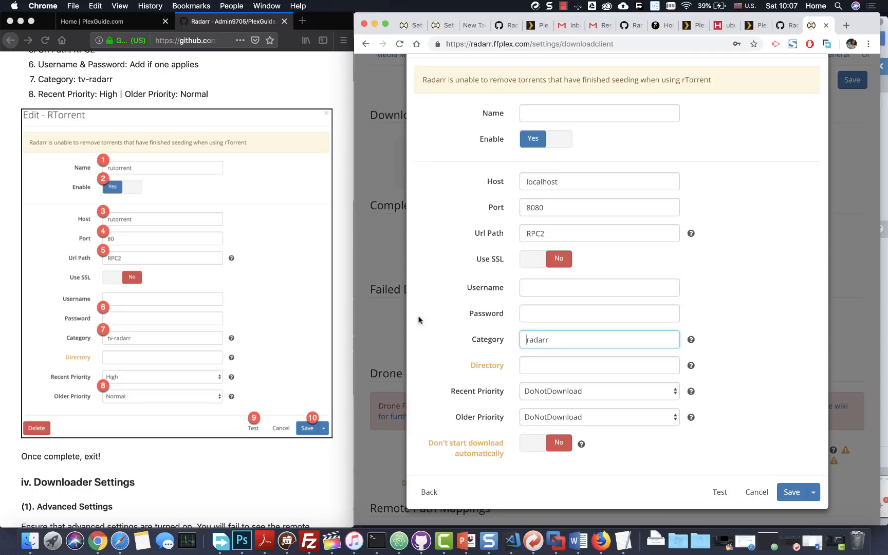
- Set rTorrent's Recent Priority to High and Older Priority to Normal
{"action": "left_click", "coordinate": [565, 392]}
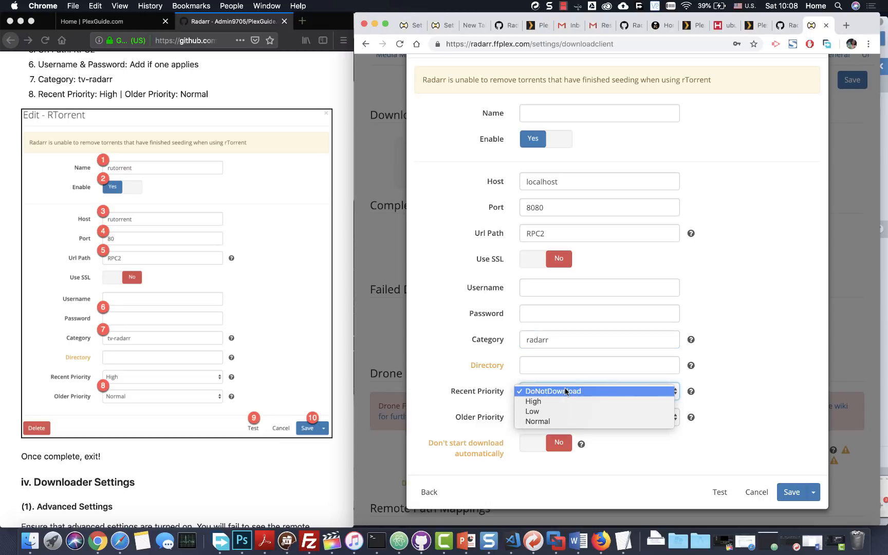
{"action": "left_click", "coordinate": [565, 402]}
{"action": "left_click", "coordinate": [566, 418]}
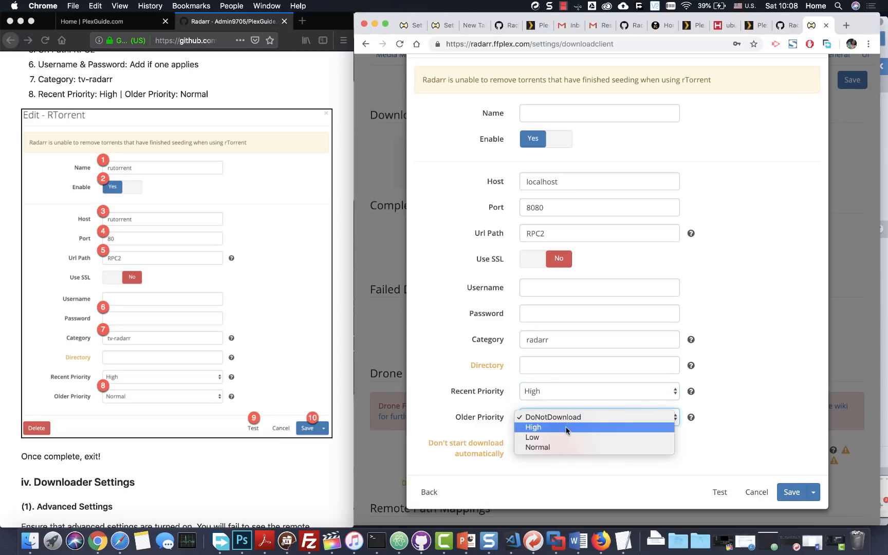
{"action": "left_click", "coordinate": [566, 447]}
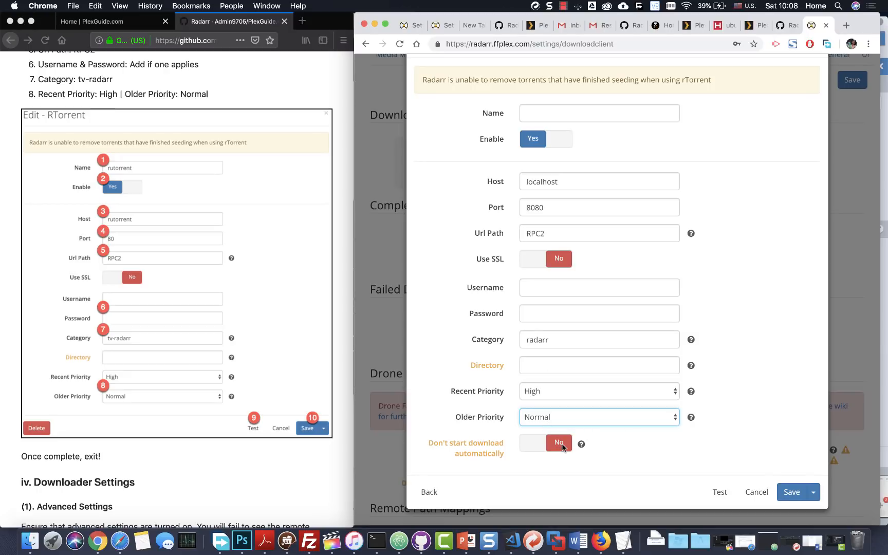
{"action": "scroll", "coordinate": [585, 290], "scroll_direction": "up", "scroll_amount": 2}
{"action": "scroll", "coordinate": [606, 258], "scroll_direction": "down", "scroll_amount": 2}
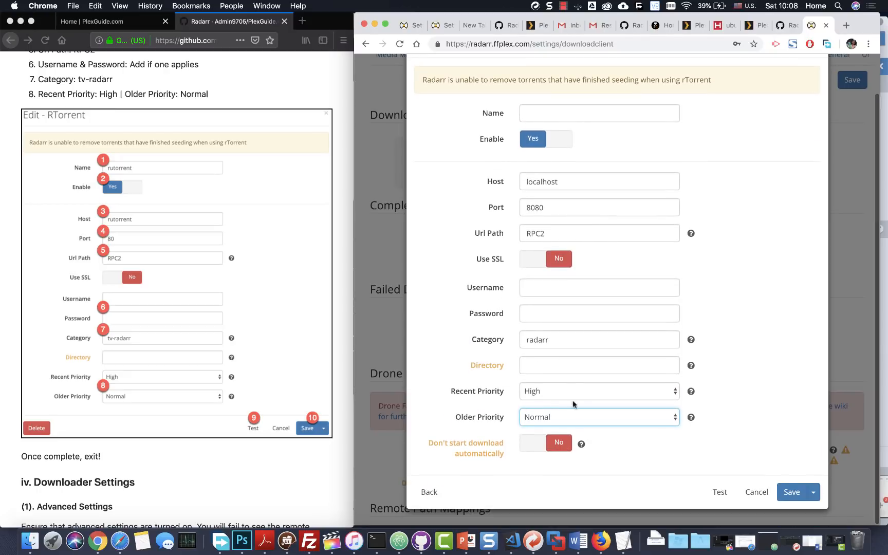
- Turn on Don't start download automatically, then cancel the rTorrent form without saving
{"action": "left_click", "coordinate": [555, 445]}
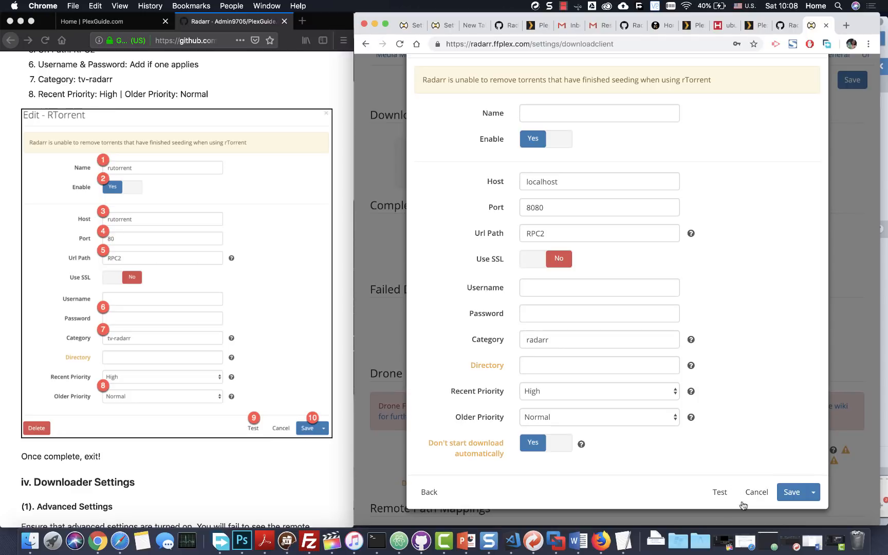
{"action": "left_click", "coordinate": [757, 493]}
{"action": "scroll", "coordinate": [517, 230], "scroll_direction": "down", "scroll_amount": 5}
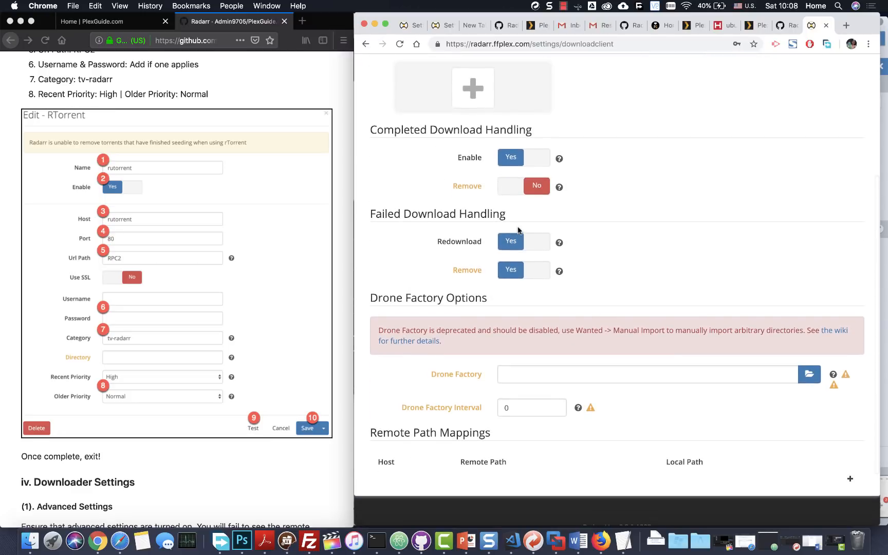
{"action": "scroll", "coordinate": [150, 390], "scroll_direction": "down", "scroll_amount": 5}
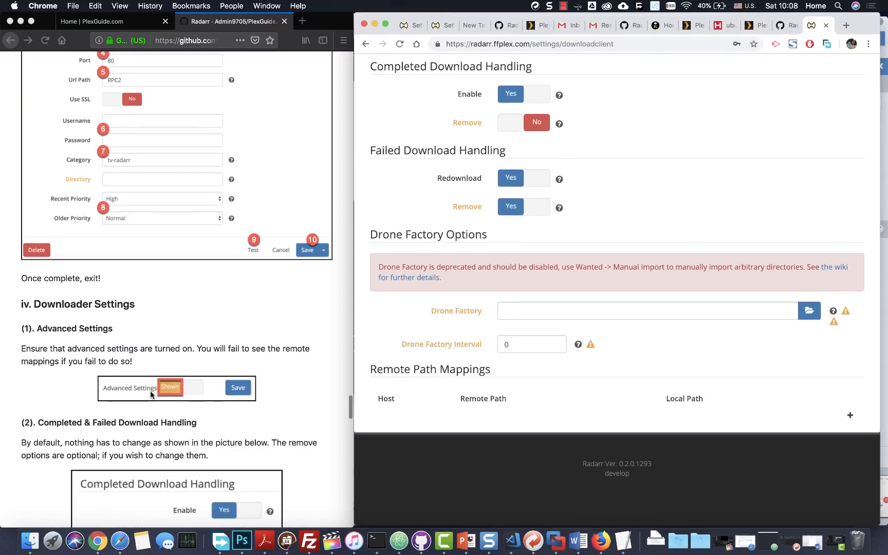
{"action": "scroll", "coordinate": [156, 332], "scroll_direction": "down", "scroll_amount": 5}
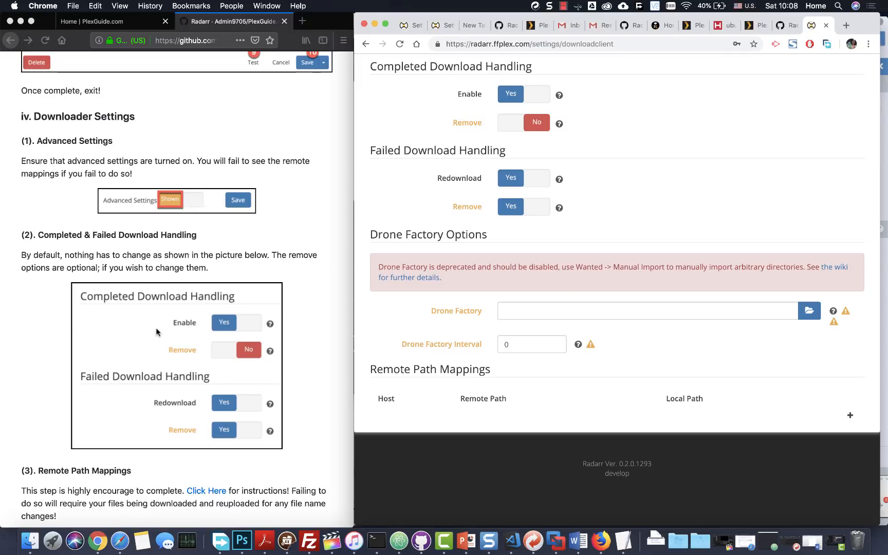
{"action": "scroll", "coordinate": [156, 332], "scroll_direction": "down", "scroll_amount": 2}
{"action": "scroll", "coordinate": [606, 264], "scroll_direction": "up", "scroll_amount": 8}
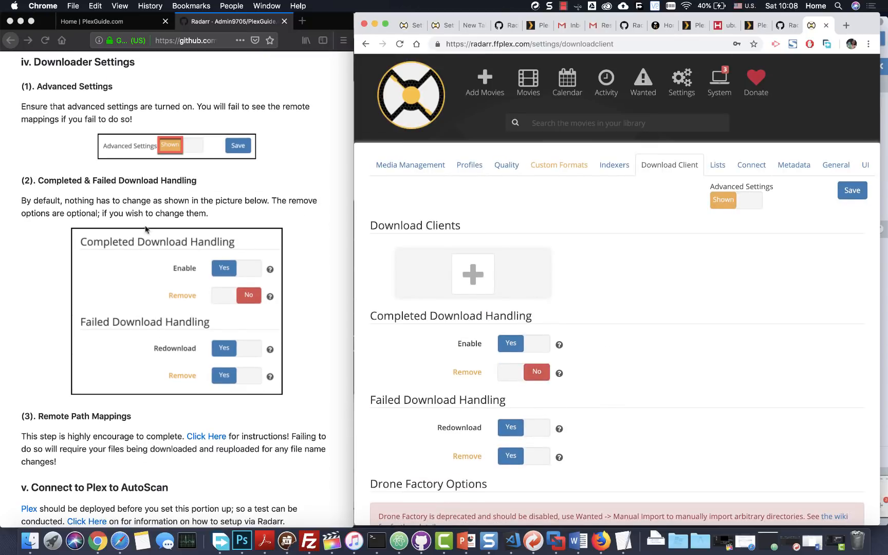
{"action": "scroll", "coordinate": [202, 220], "scroll_direction": "down", "scroll_amount": 2}
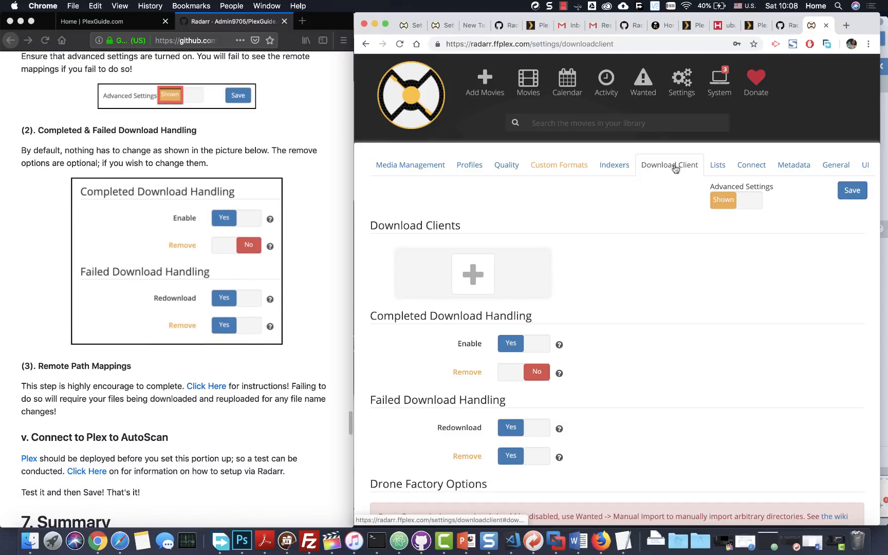
{"action": "scroll", "coordinate": [163, 223], "scroll_direction": "up", "scroll_amount": 3}
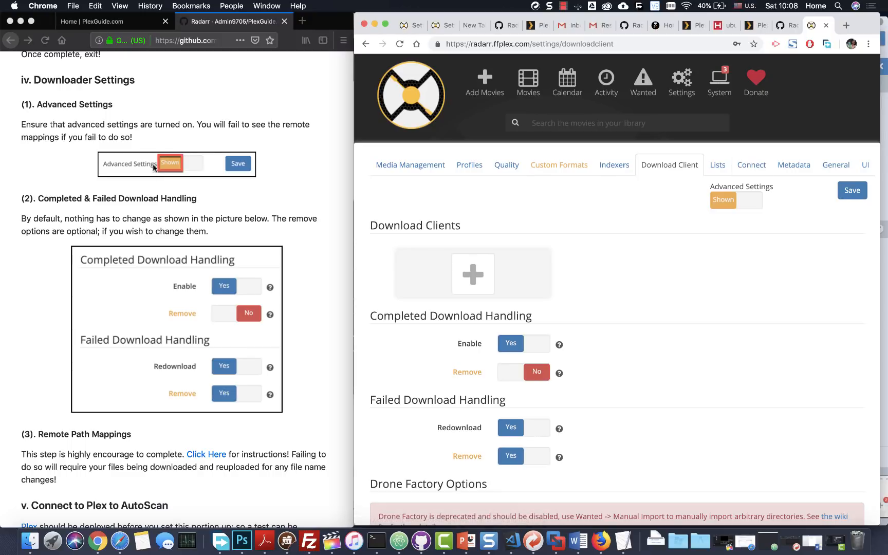
{"action": "scroll", "coordinate": [636, 267], "scroll_direction": "down", "scroll_amount": 5}
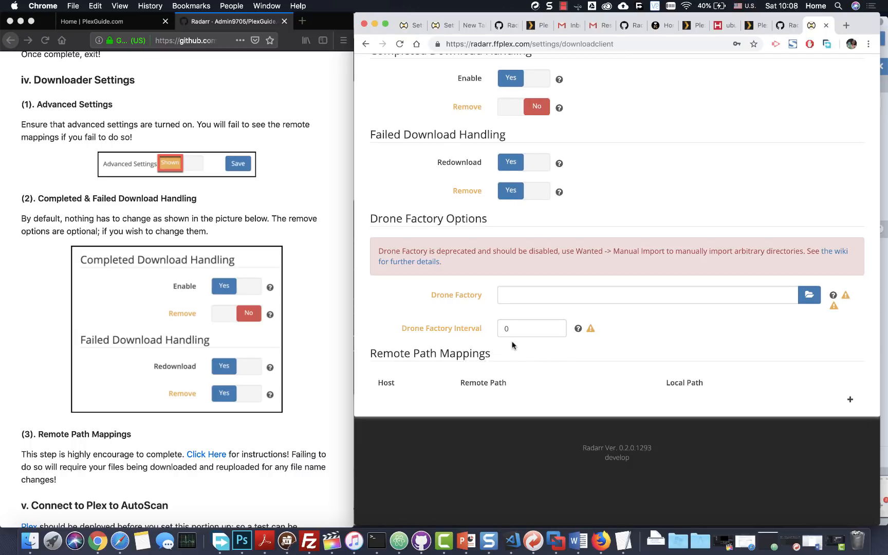
{"action": "scroll", "coordinate": [513, 342], "scroll_direction": "up", "scroll_amount": 2}
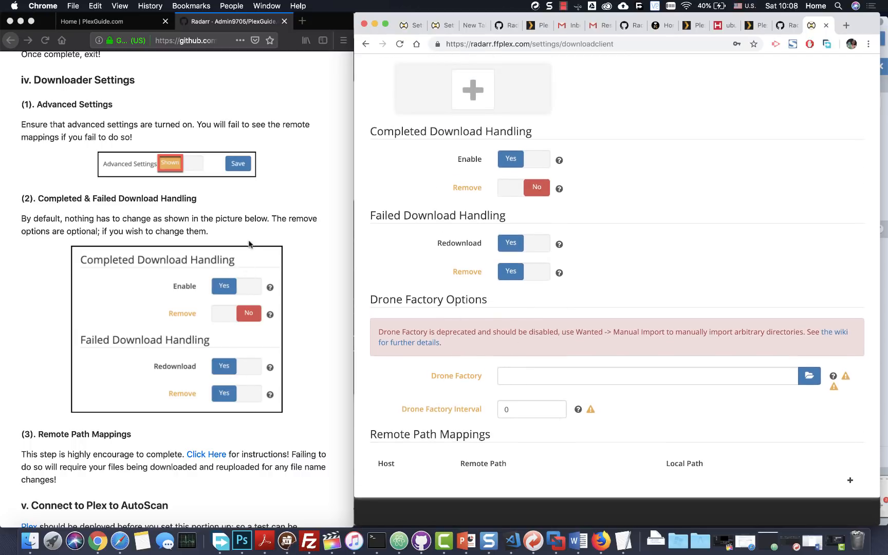
{"action": "scroll", "coordinate": [207, 399], "scroll_direction": "down", "scroll_amount": 6}
{"action": "scroll", "coordinate": [266, 238], "scroll_direction": "up", "scroll_amount": 2}
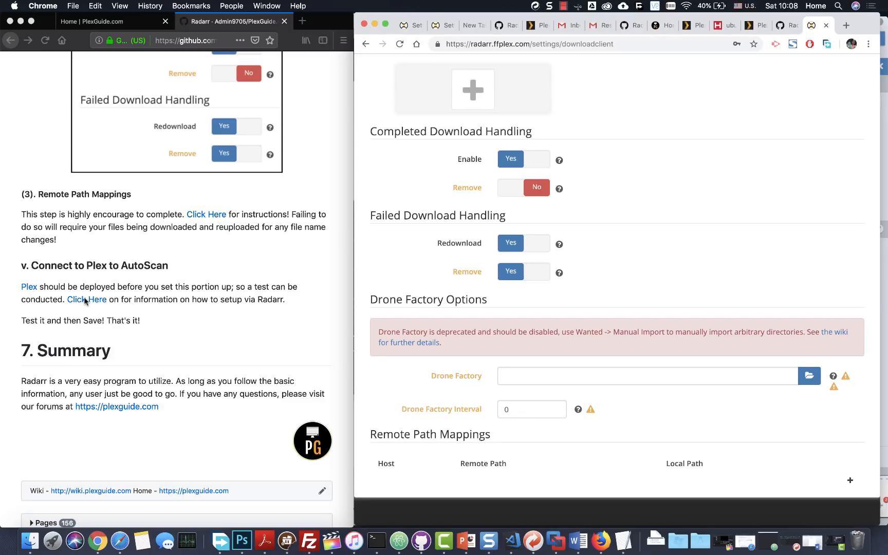
{"action": "left_click", "coordinate": [208, 326]}
{"action": "scroll", "coordinate": [611, 402], "scroll_direction": "down", "scroll_amount": 3}
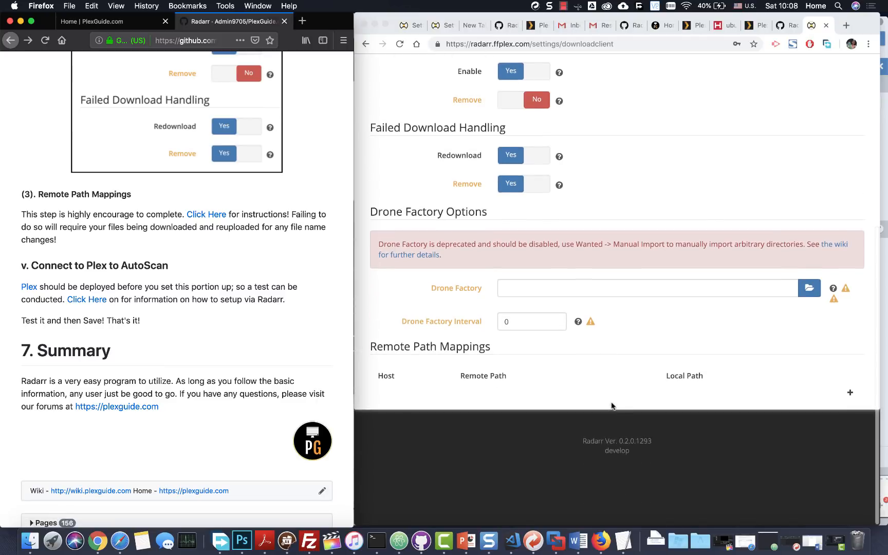